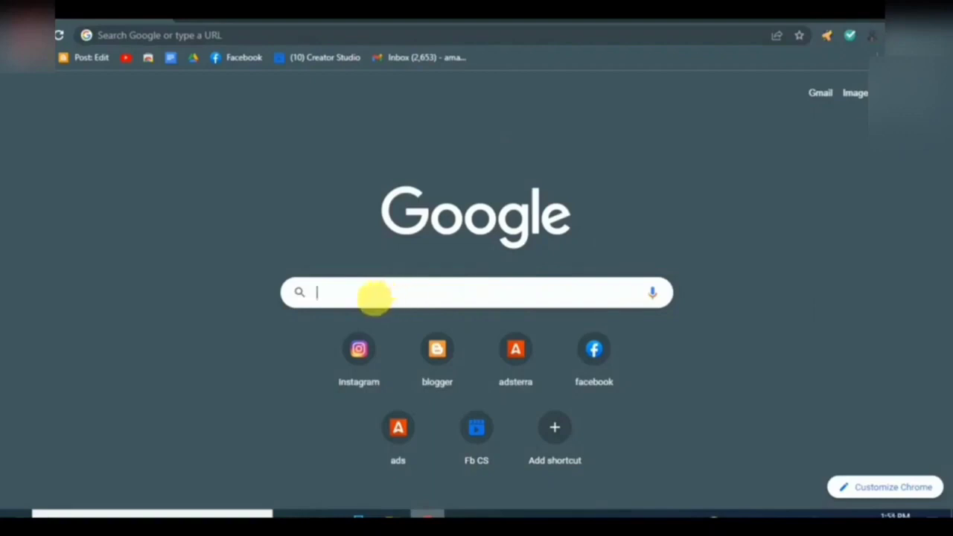
Search Google for 'income tax' and open the Income Tax Department: Home result.
text(incom)
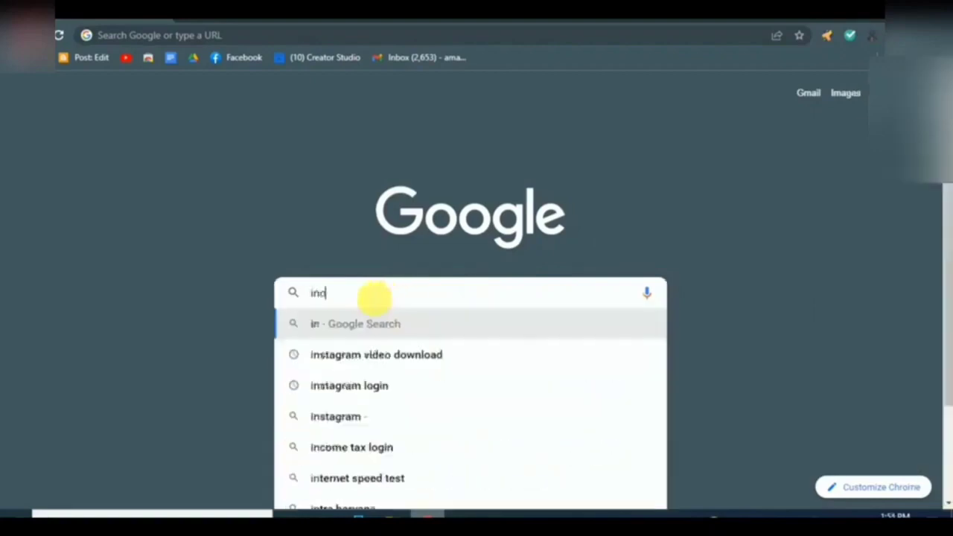
click(362, 325)
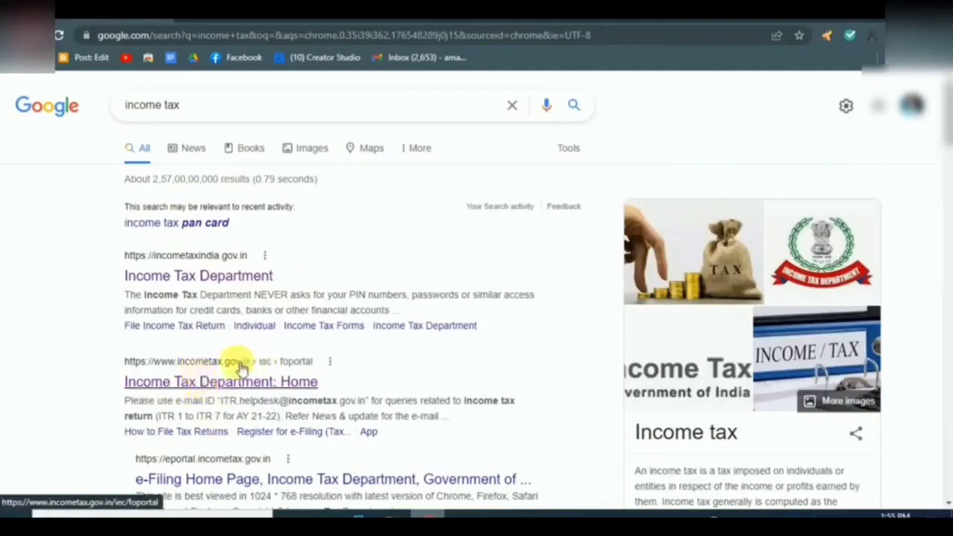
click(211, 384)
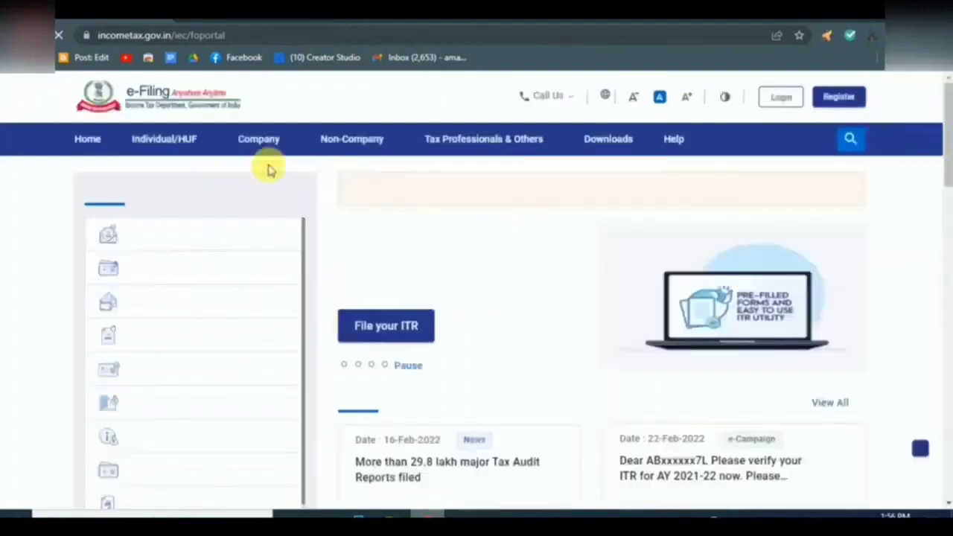
Use Instant E-PAN's Check Status/Download PAN to reach the successful e-PAN allotment page.
scroll(358, 208, down, 3)
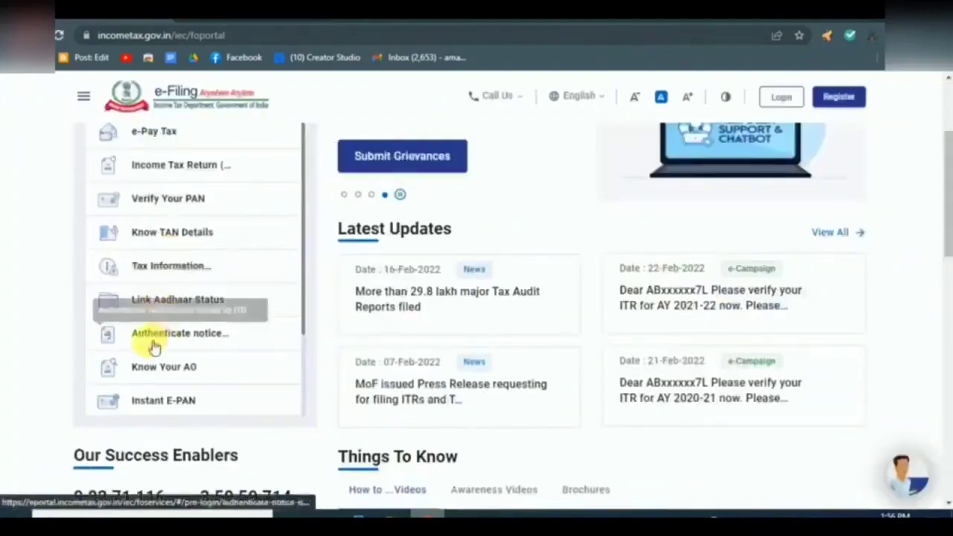
click(156, 409)
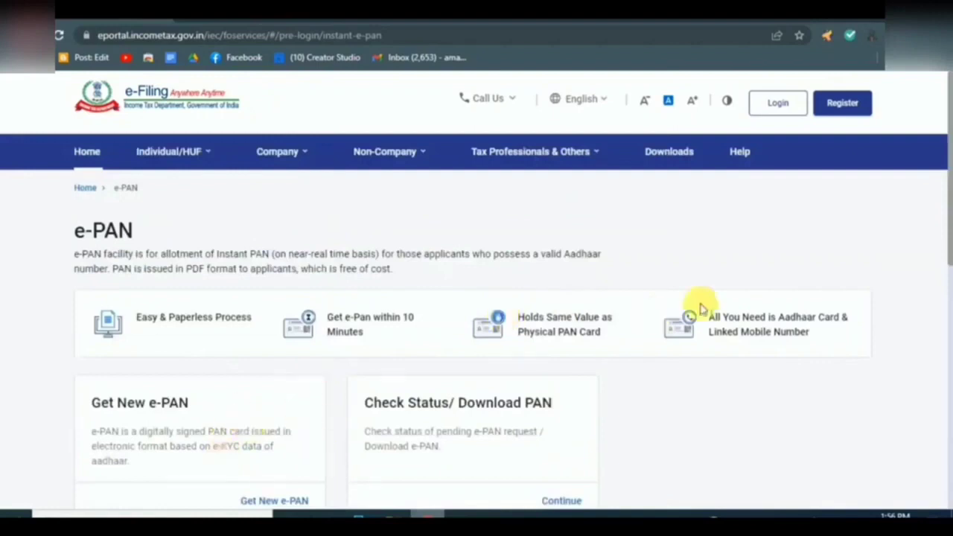
drag(946, 228, 946, 277)
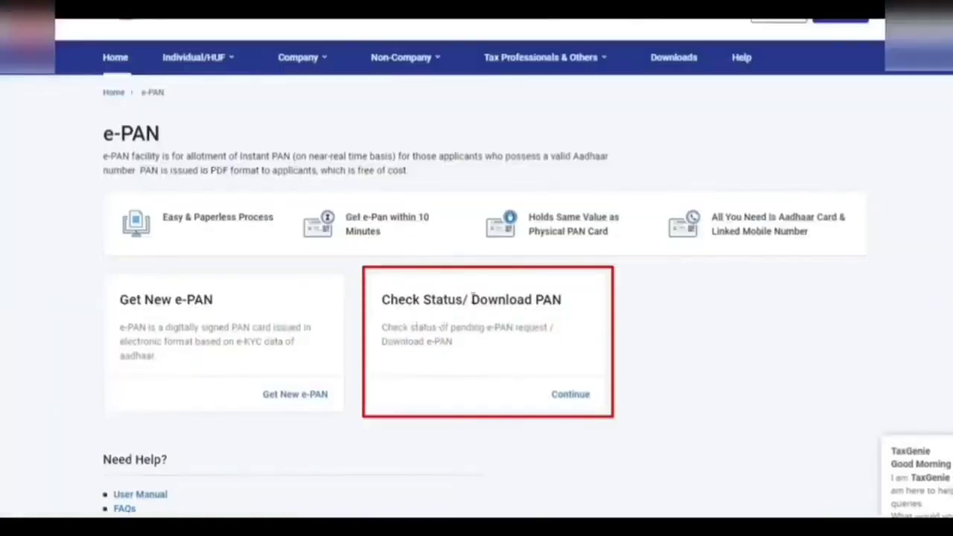
click(571, 397)
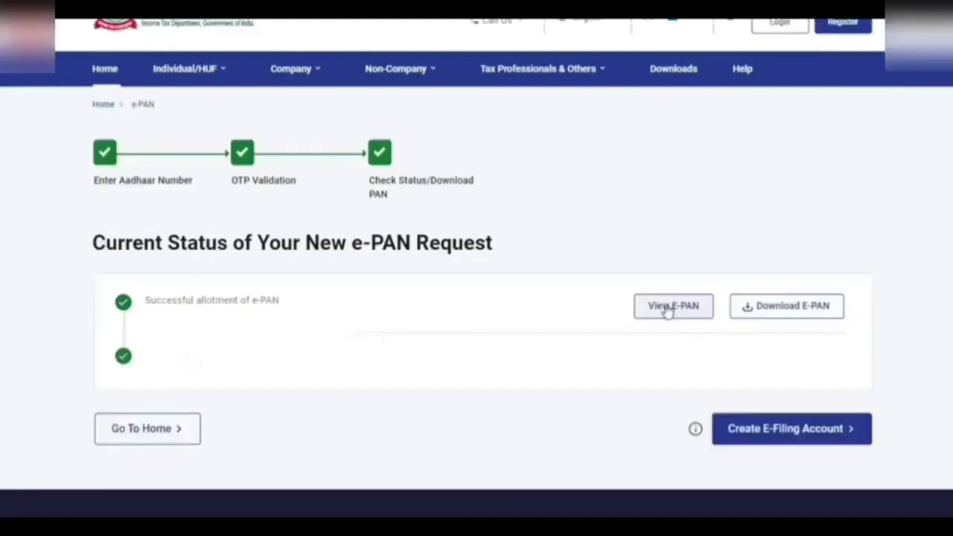
Download the e-PAN card PDF and unlock it with the date-of-birth-based password.
click(783, 312)
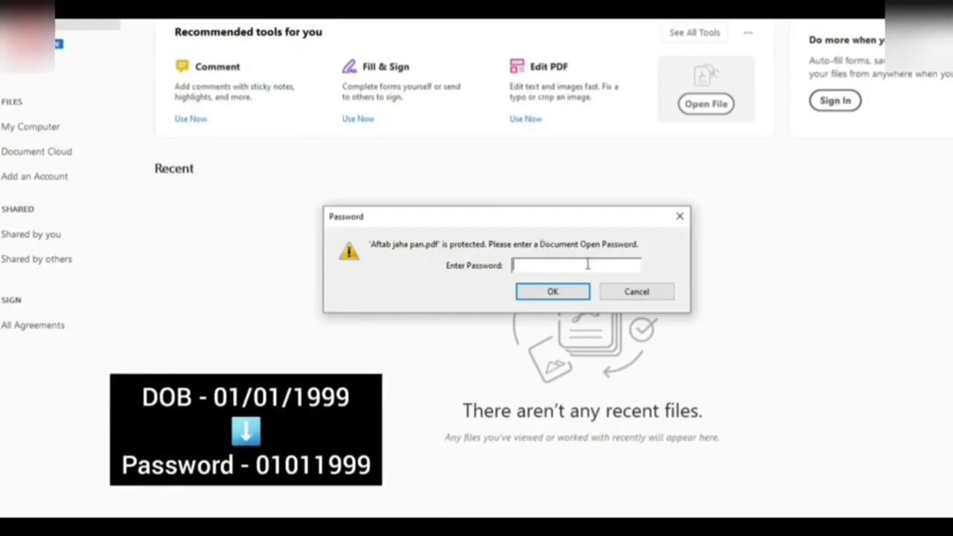
click(564, 295)
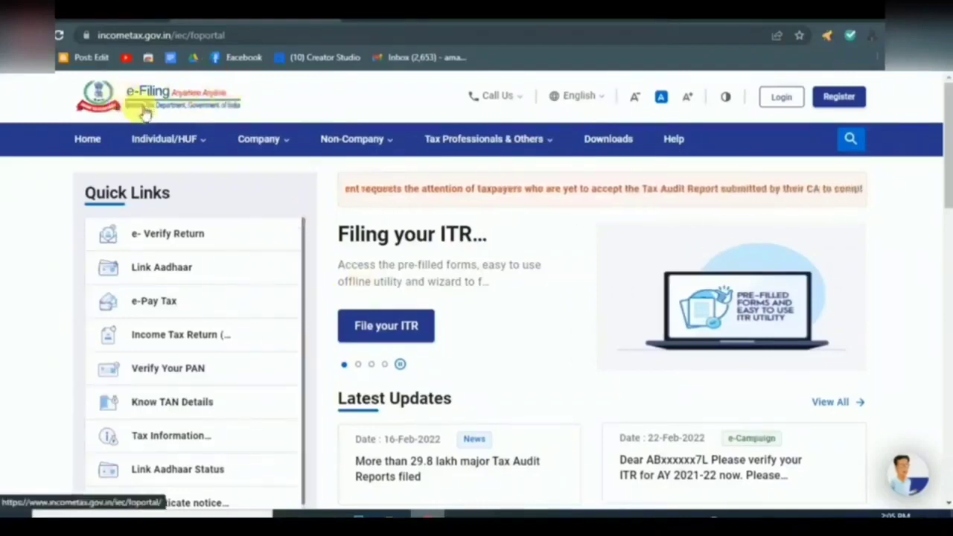
In Verify Your PAN, enter the PAN, full name, date of birth and mobile number, then request an OTP.
click(156, 370)
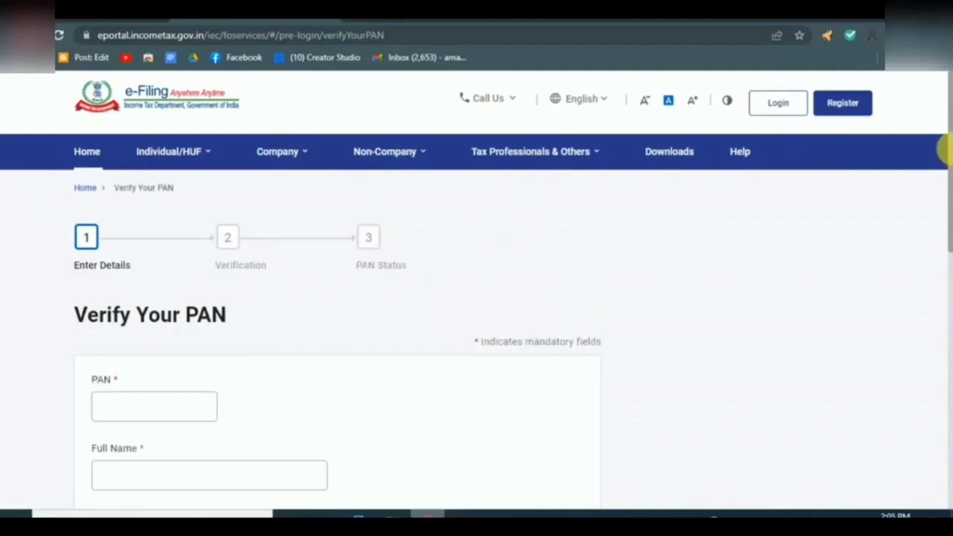
scroll(943, 198, down, 3)
click(199, 243)
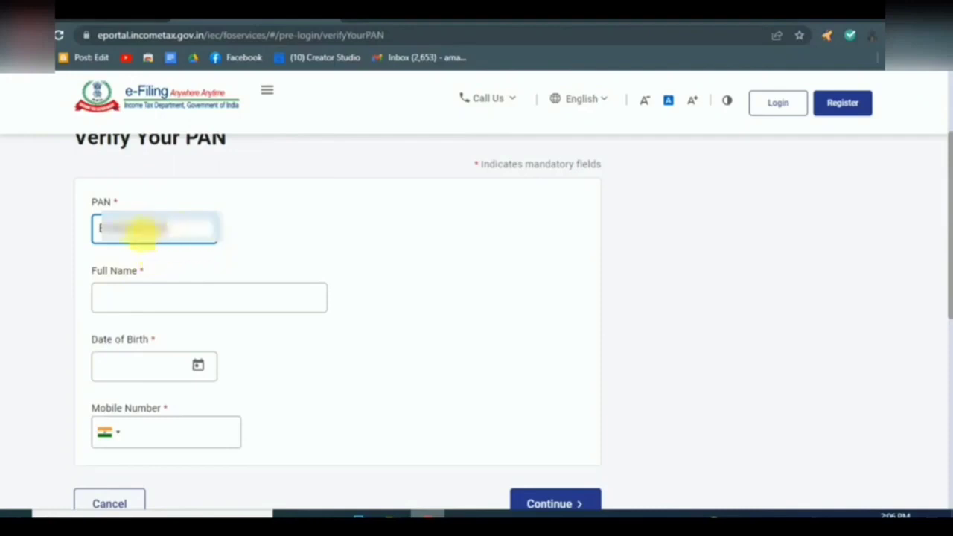
click(133, 300)
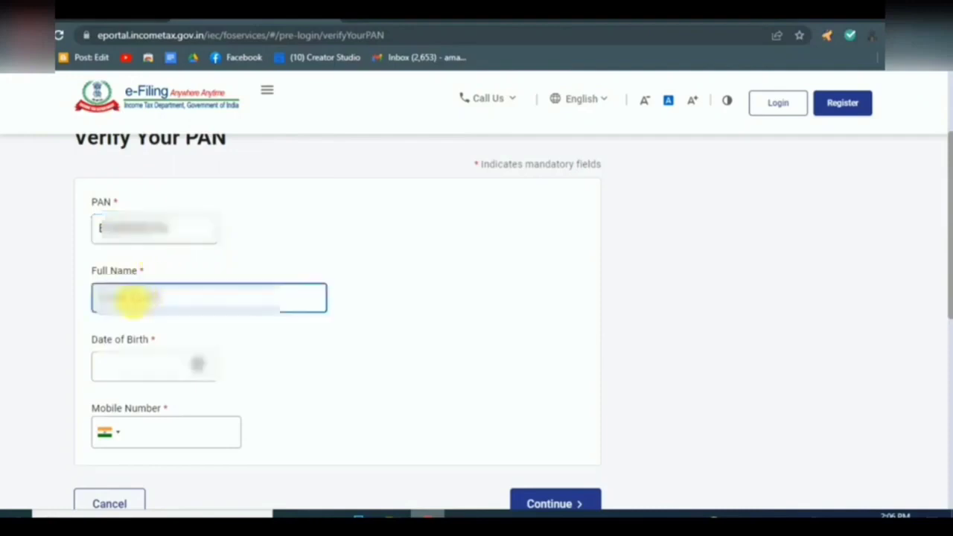
click(195, 366)
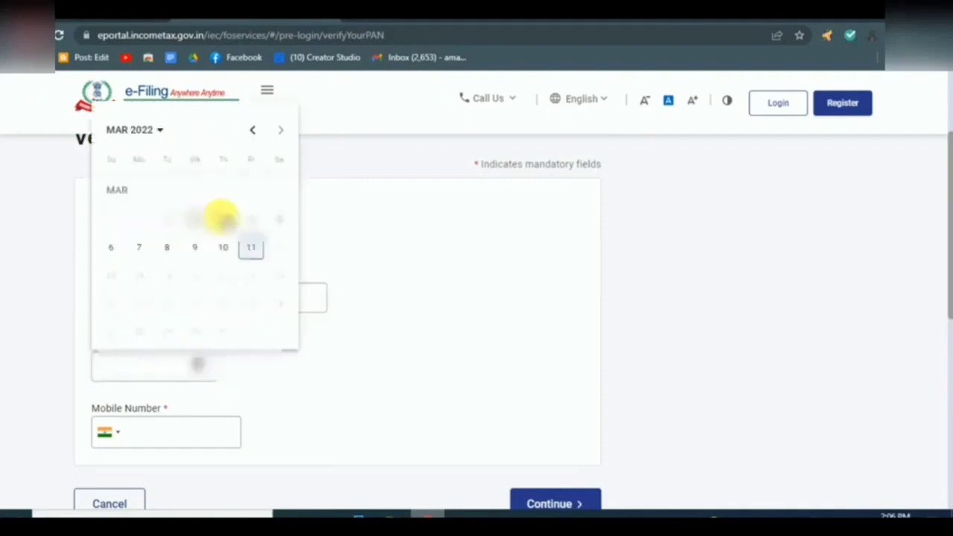
click(154, 129)
click(144, 438)
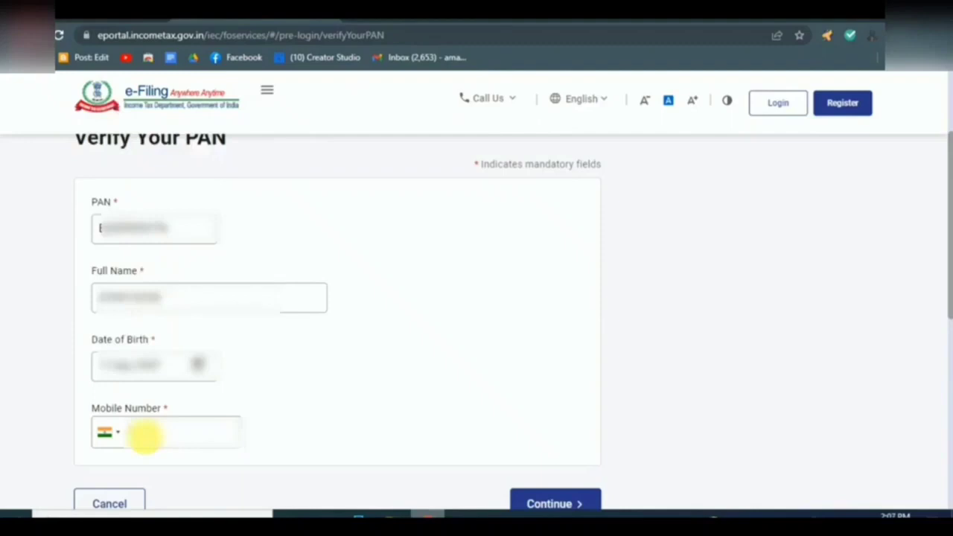
scroll(706, 356, down, 1)
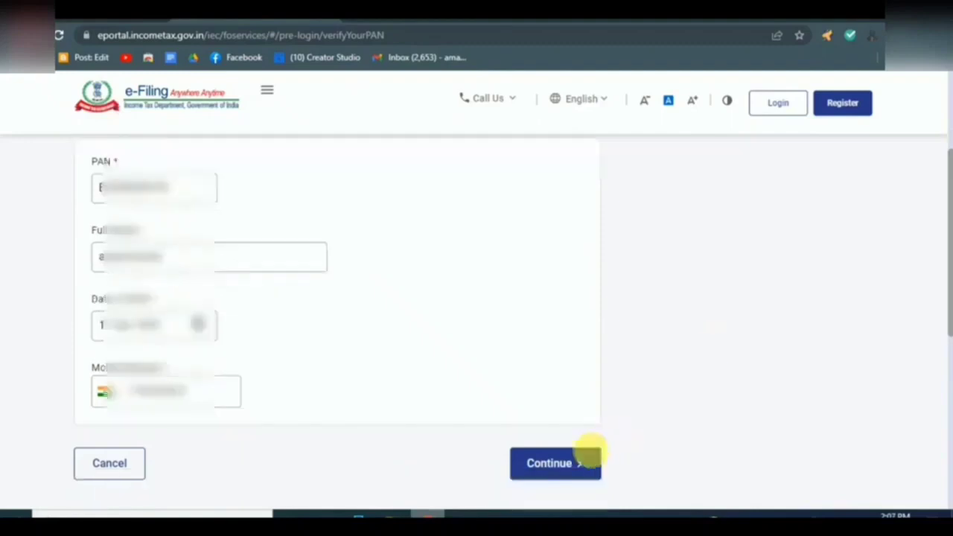
click(570, 464)
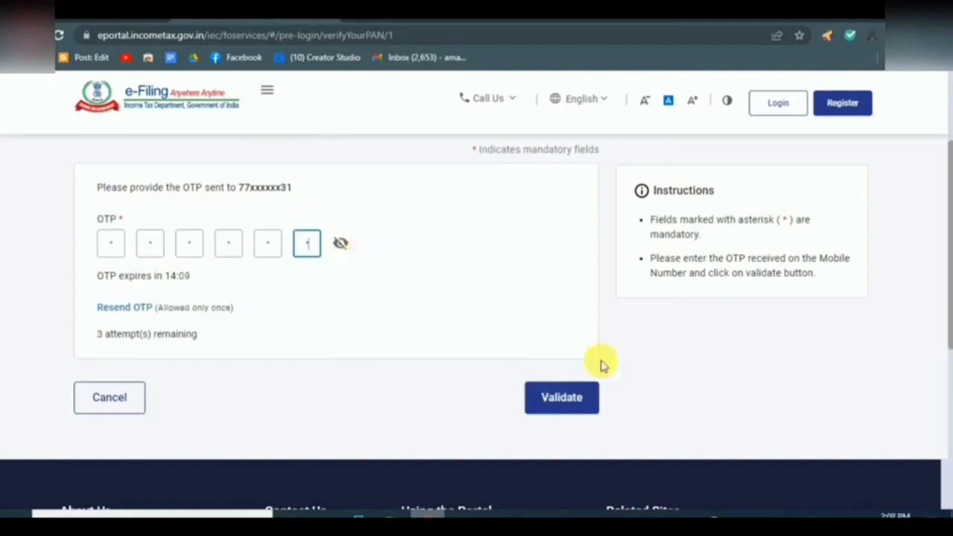
Validate the OTP and highlight the resulting 'PAN is Active' message.
click(566, 396)
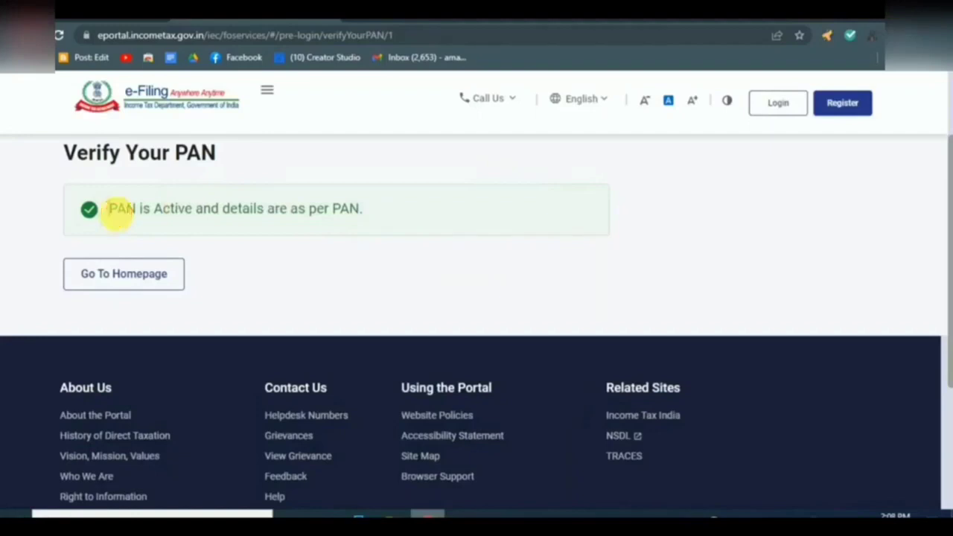
drag(118, 209, 444, 194)
click(445, 194)
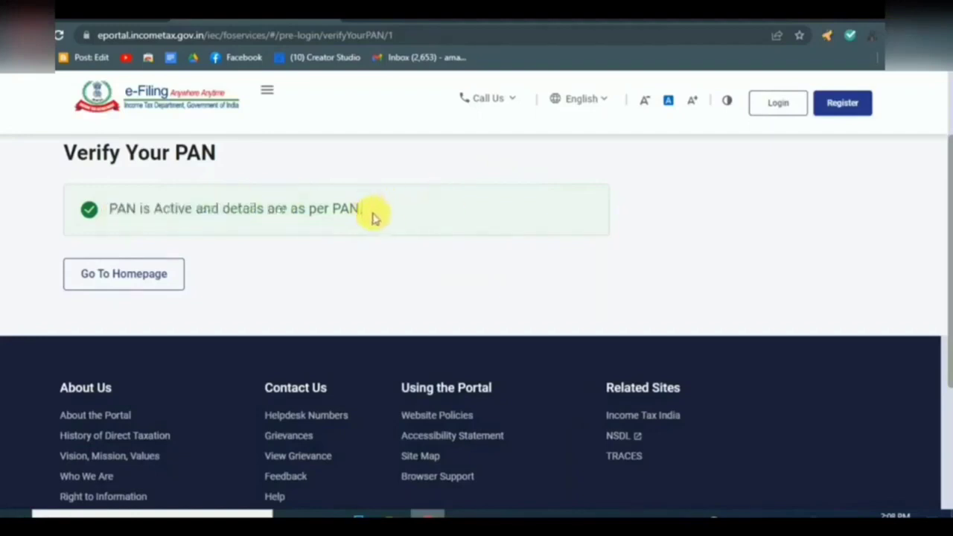
drag(372, 216, 117, 201)
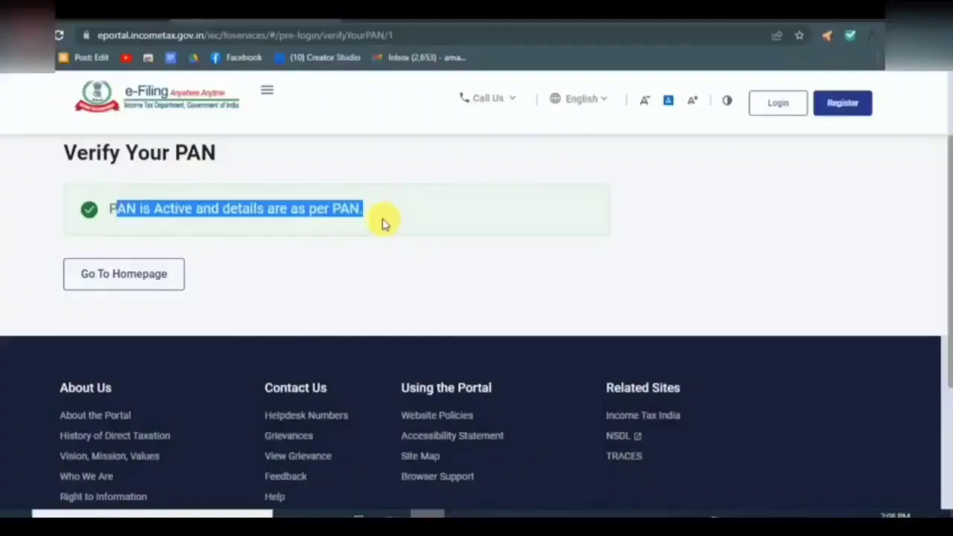
click(383, 221)
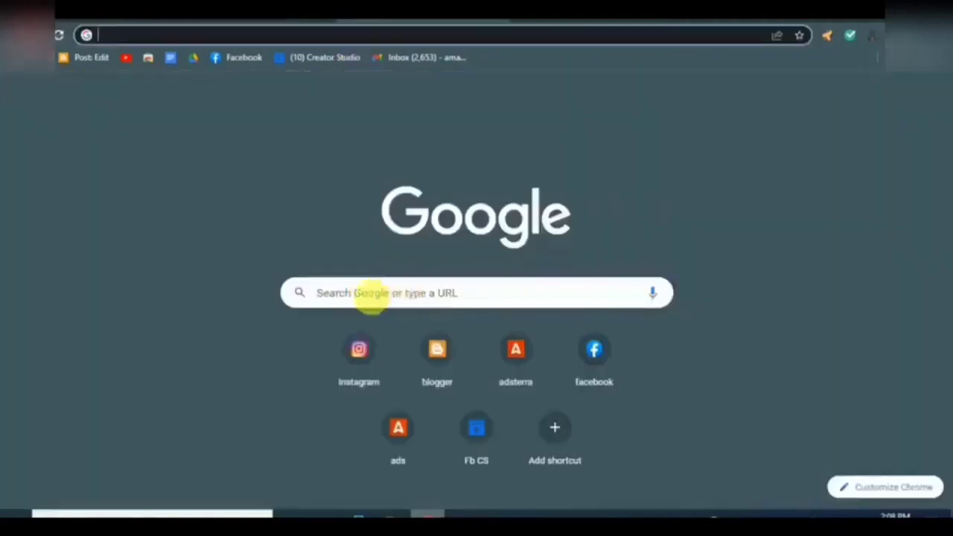
Search Google for 'nsdl' and open the 'Online PAN application - NSDL' result.
click(372, 296)
text(nsd)
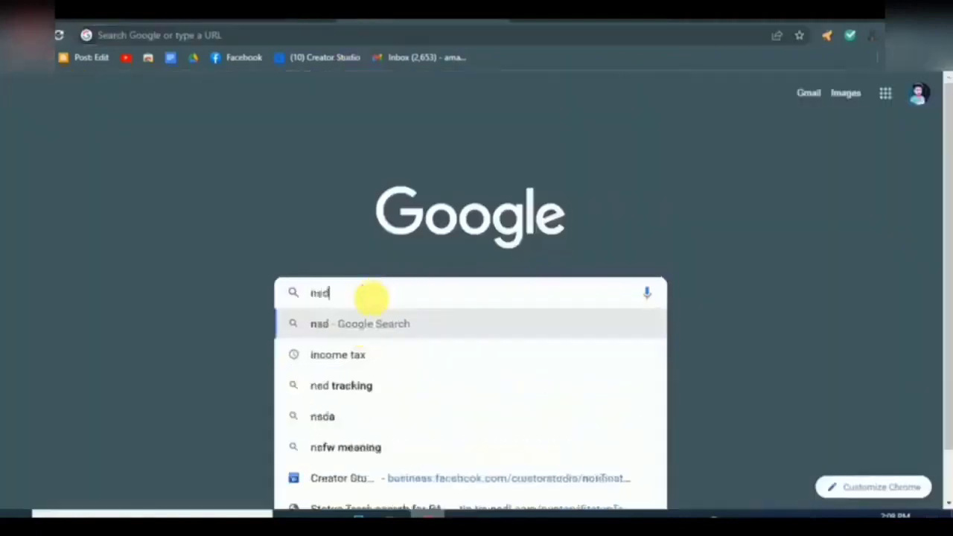
text(l)
key(Return)
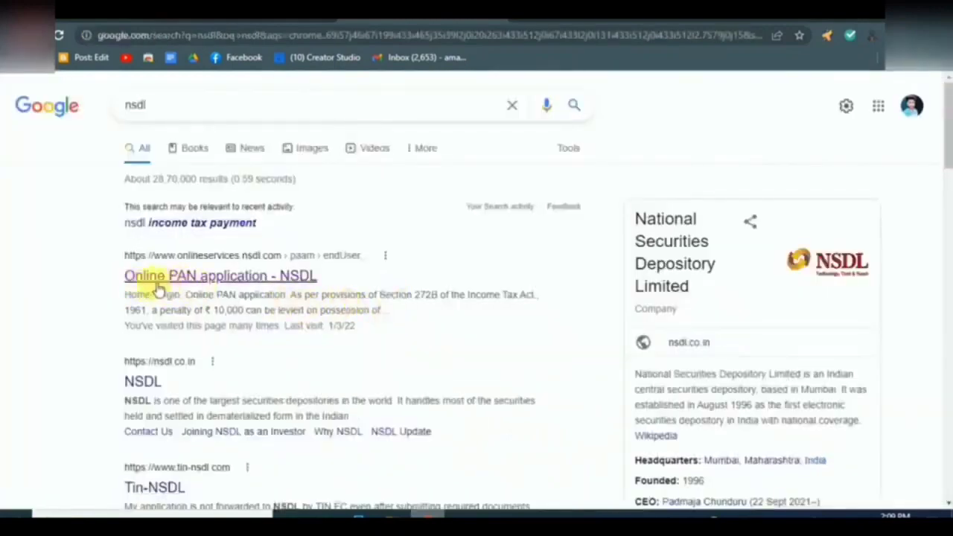
click(203, 279)
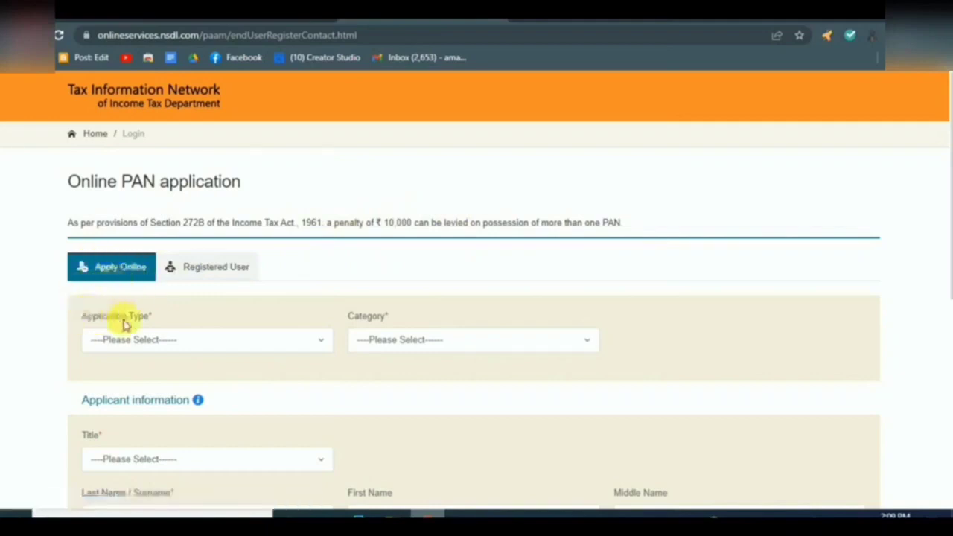
Set application type to Changes or Correction, category to INDIVIDUAL and title to Smt.
click(191, 347)
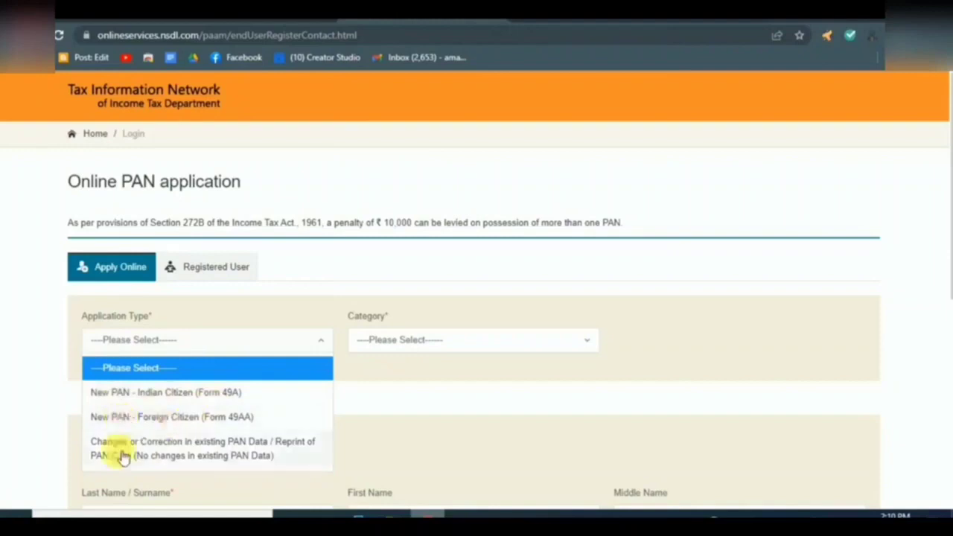
click(171, 456)
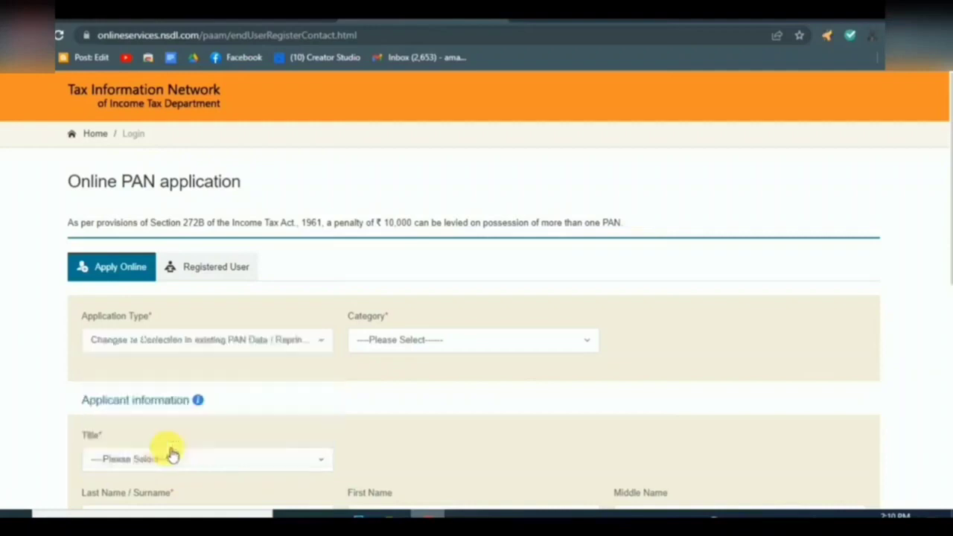
click(468, 350)
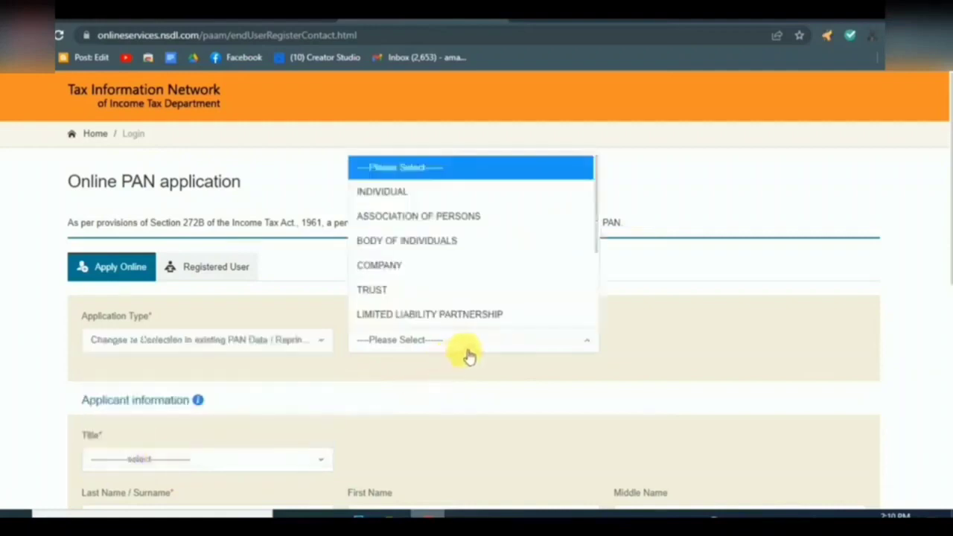
click(414, 195)
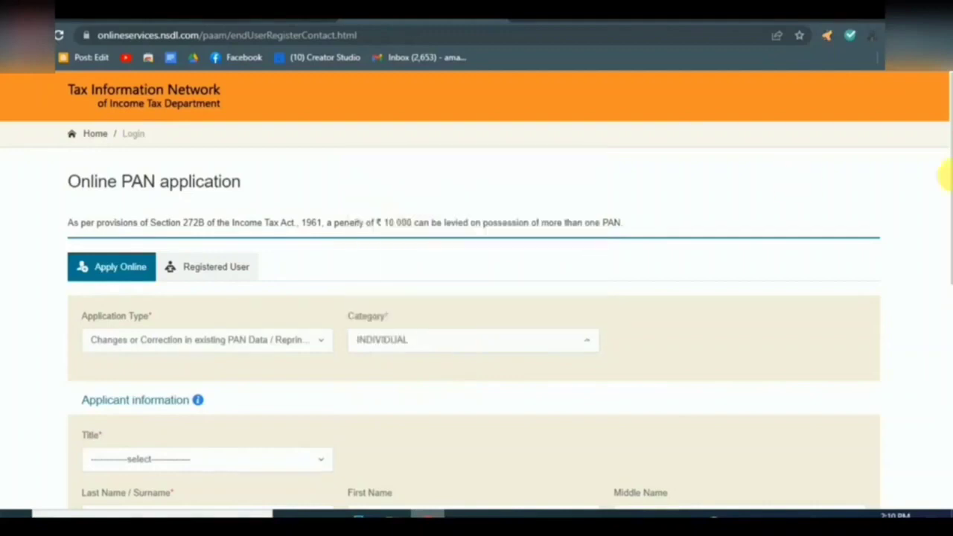
scroll(945, 177, down, 3)
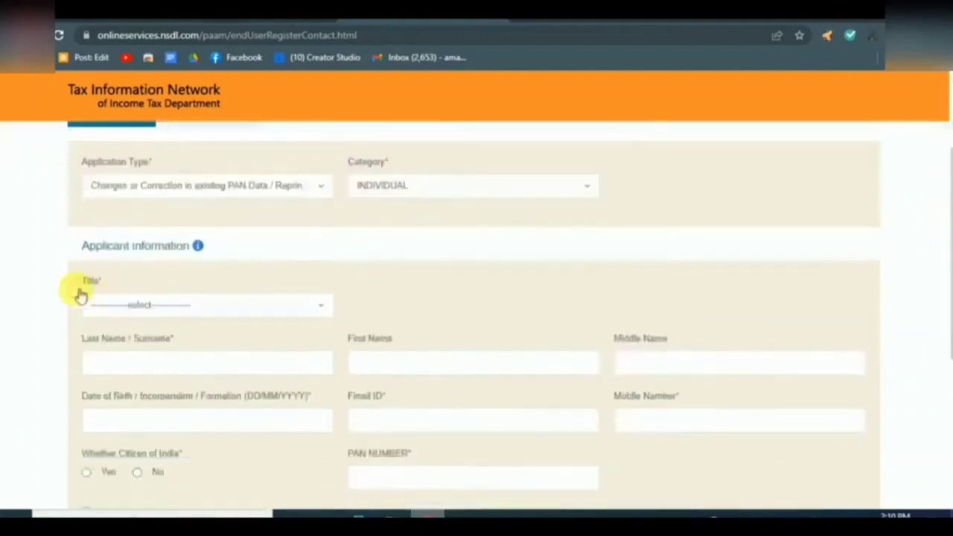
click(128, 307)
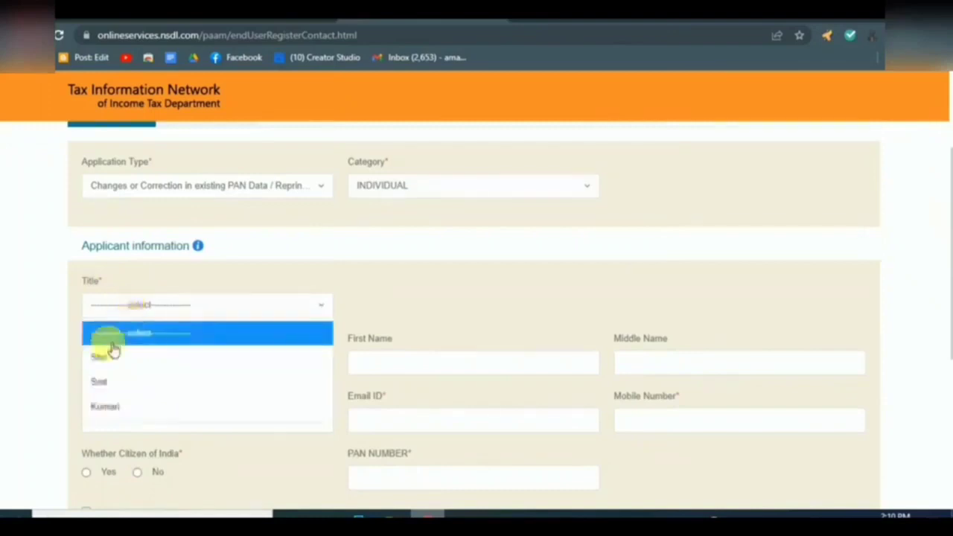
click(111, 387)
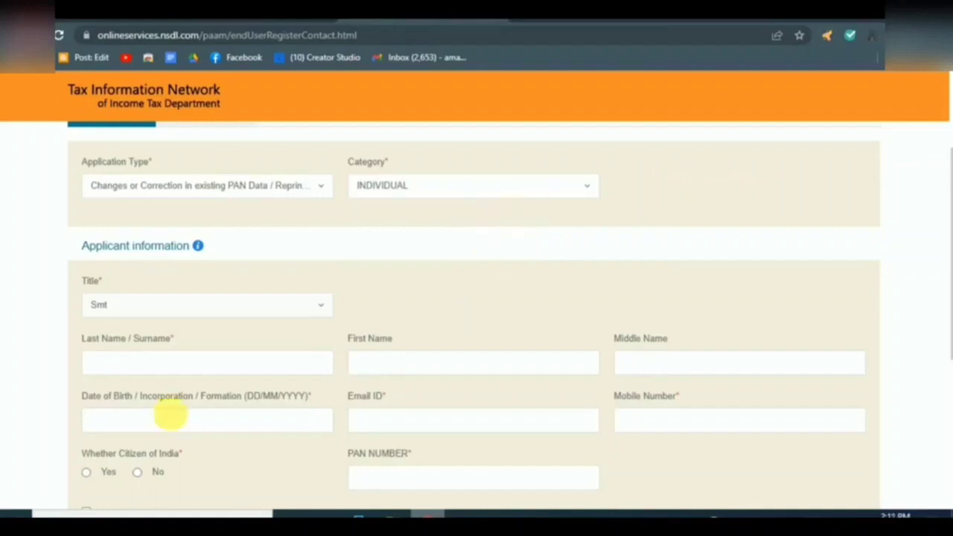
Enter date of birth, email and mobile number, mark Indian citizenship Yes, and enter the PAN number.
click(101, 424)
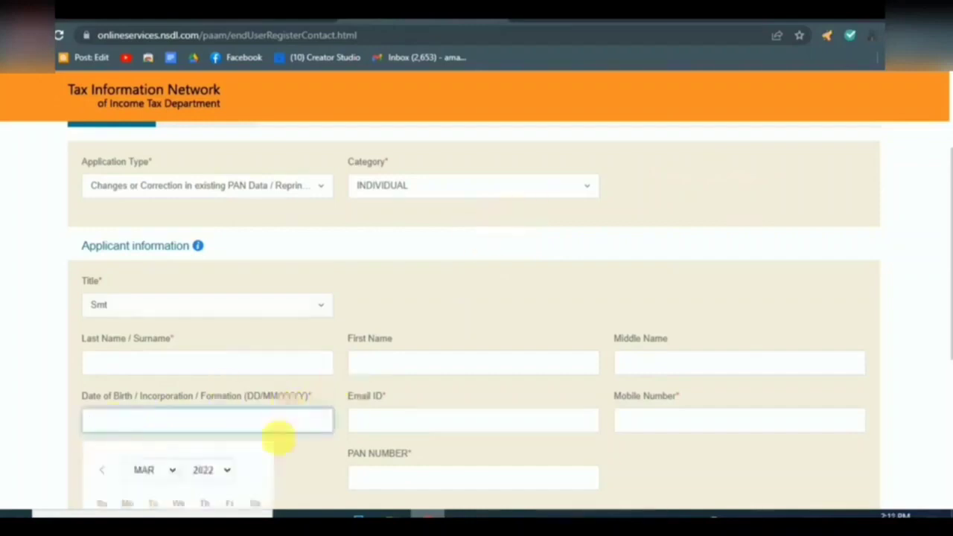
click(375, 430)
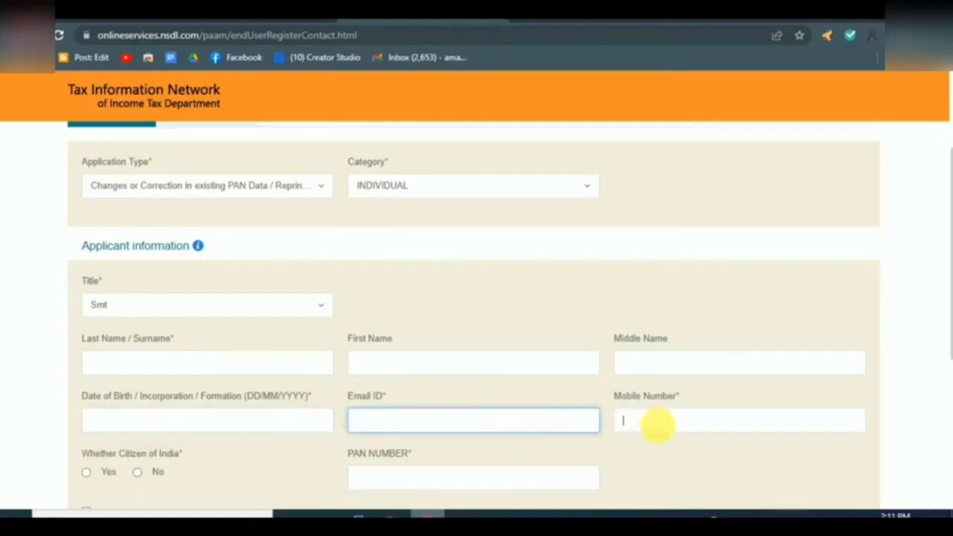
click(657, 423)
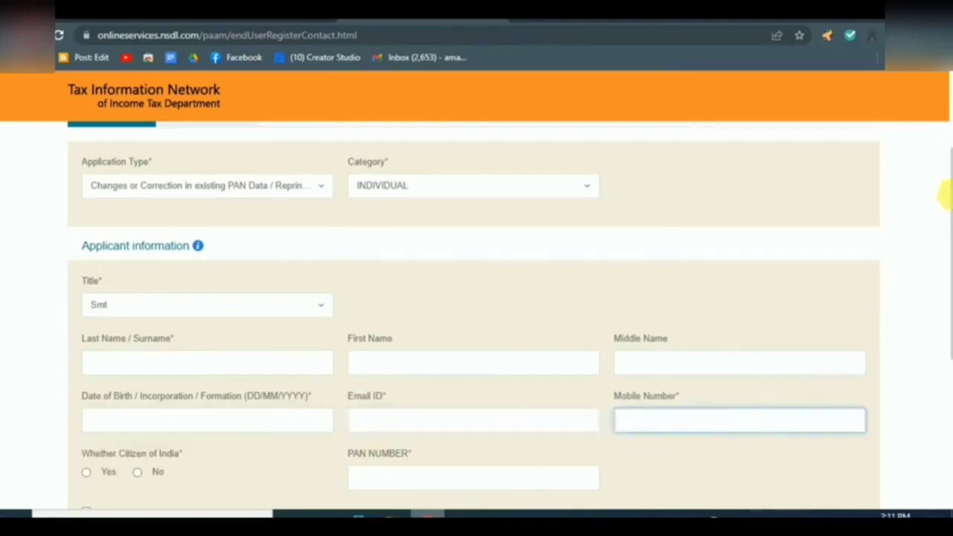
drag(945, 195, 949, 219)
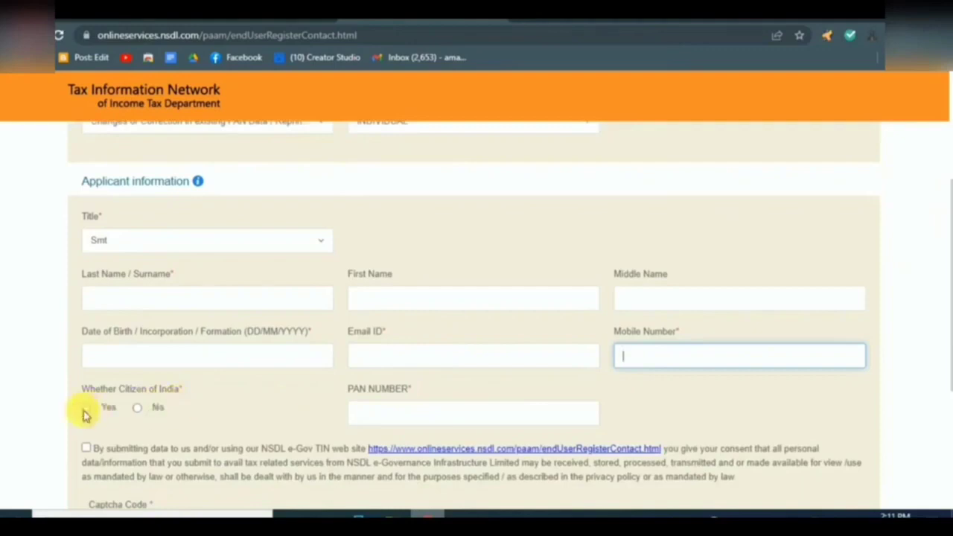
click(86, 409)
click(386, 422)
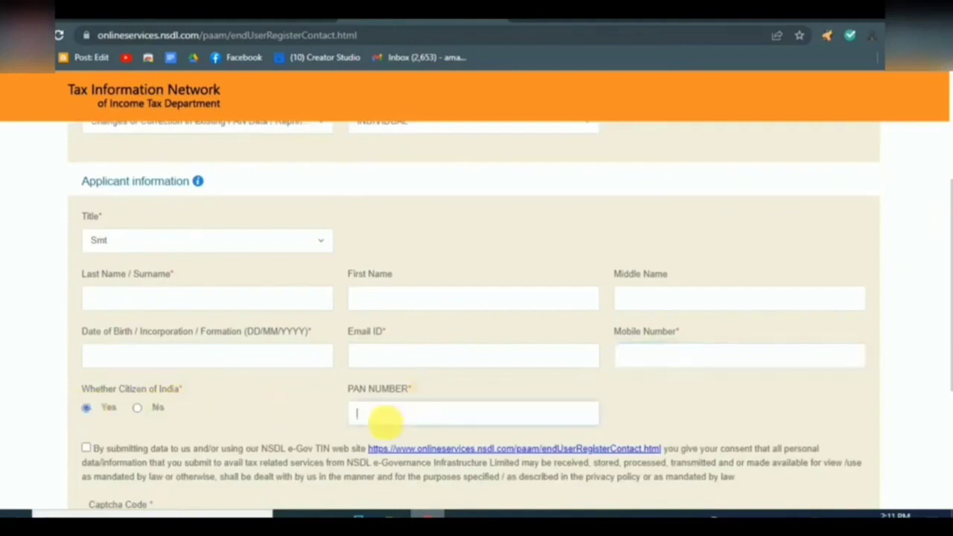
drag(946, 245, 946, 303)
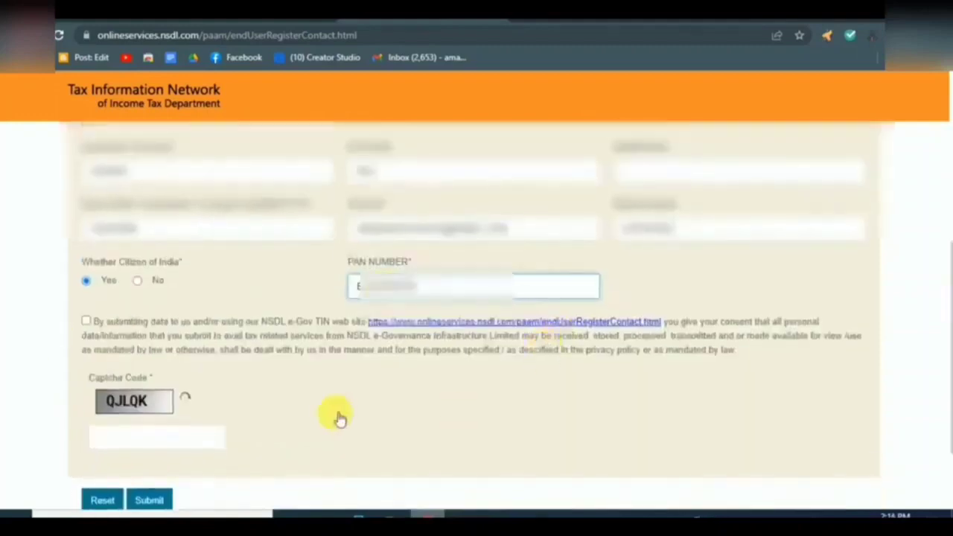
Tick the data consent box, enter the captcha code and submit the registration.
click(85, 323)
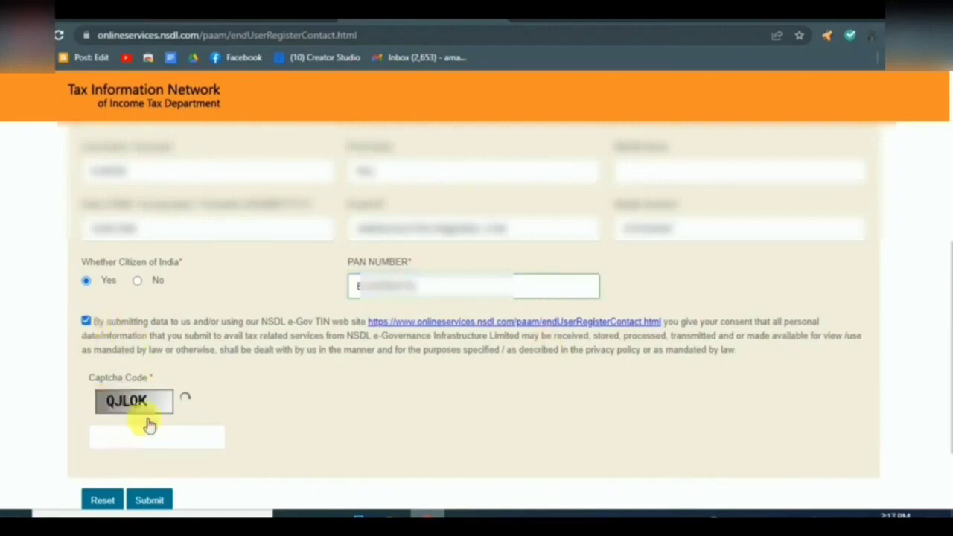
click(147, 447)
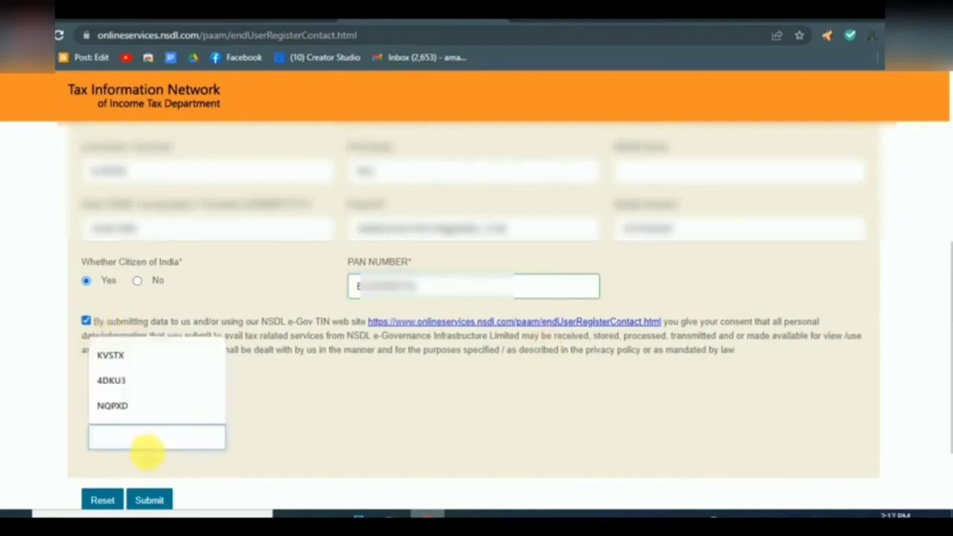
click(165, 438)
text(QJLQK)
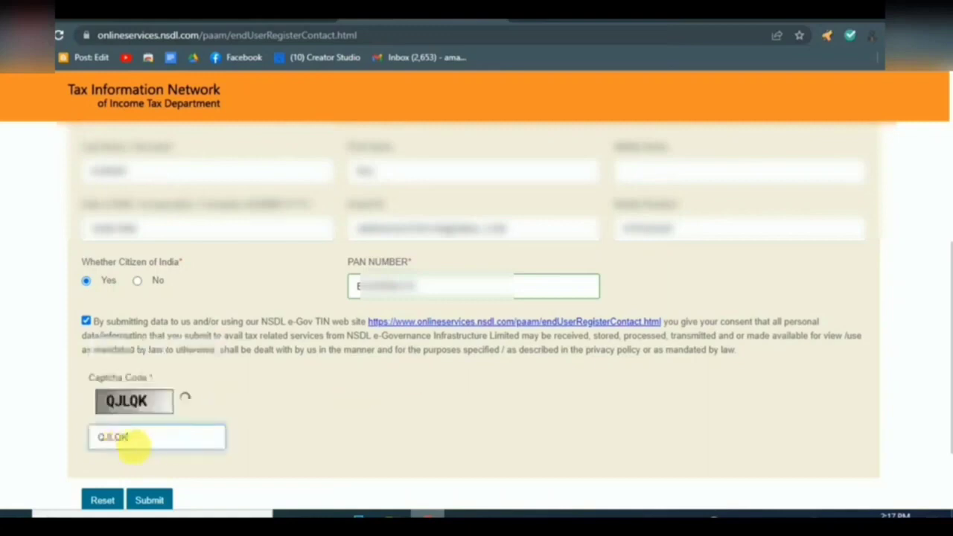
click(162, 501)
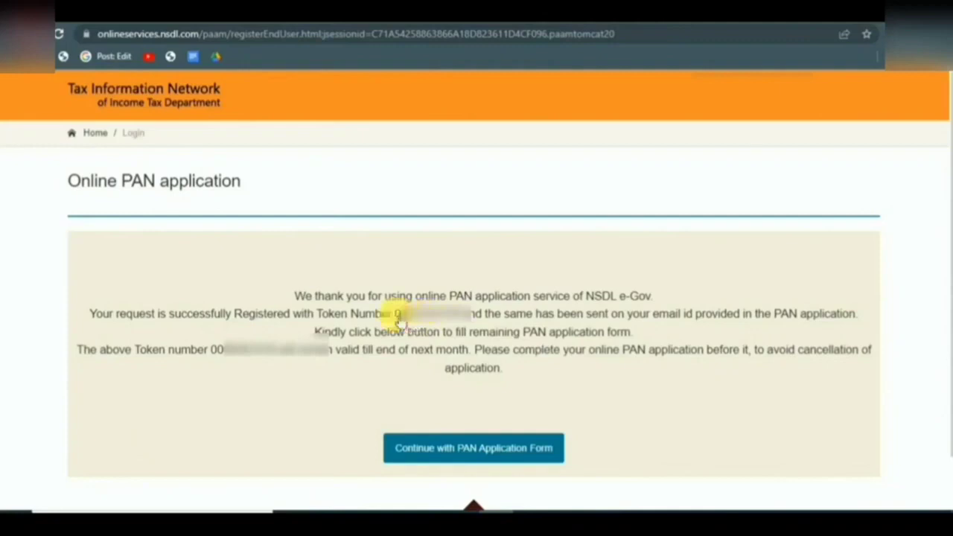
Copy the issued token number and continue to the full PAN application form.
drag(396, 314, 465, 326)
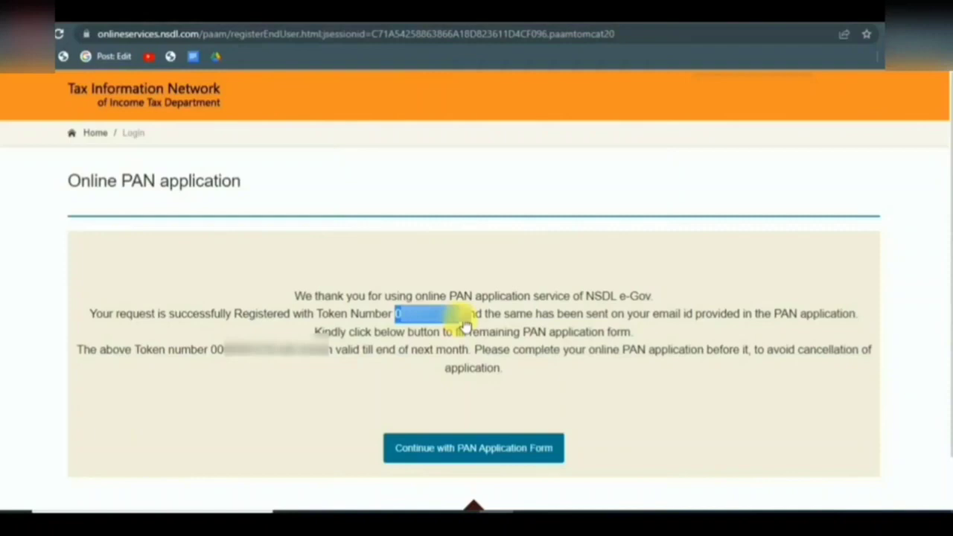
click(464, 326)
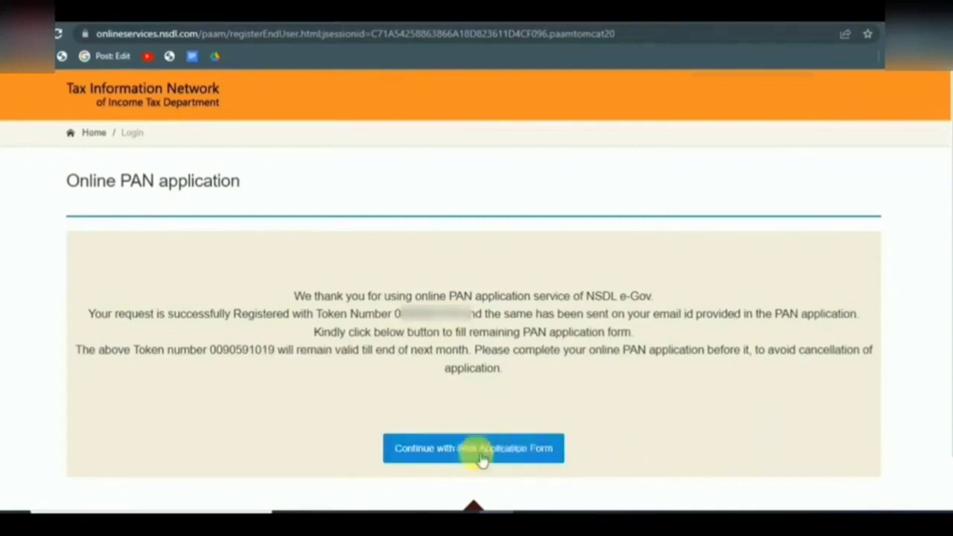
click(480, 451)
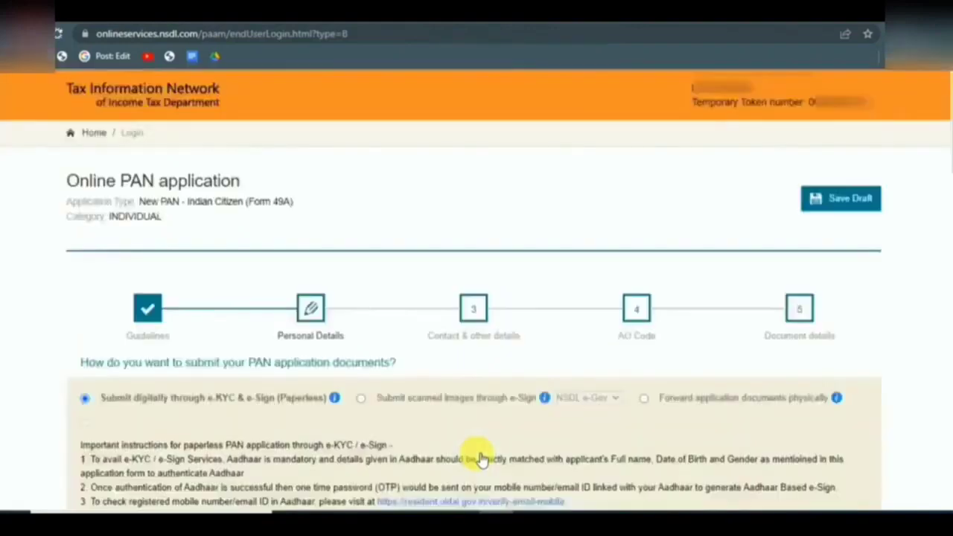
Choose submitting scanned images through e-Sign and select Yes for a physical PAN card.
scroll(480, 458, down, 2)
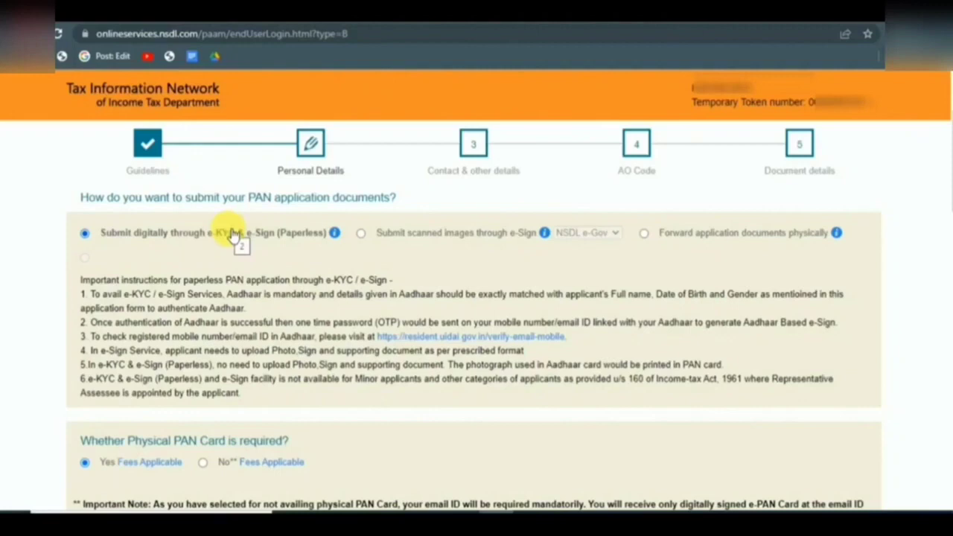
click(361, 236)
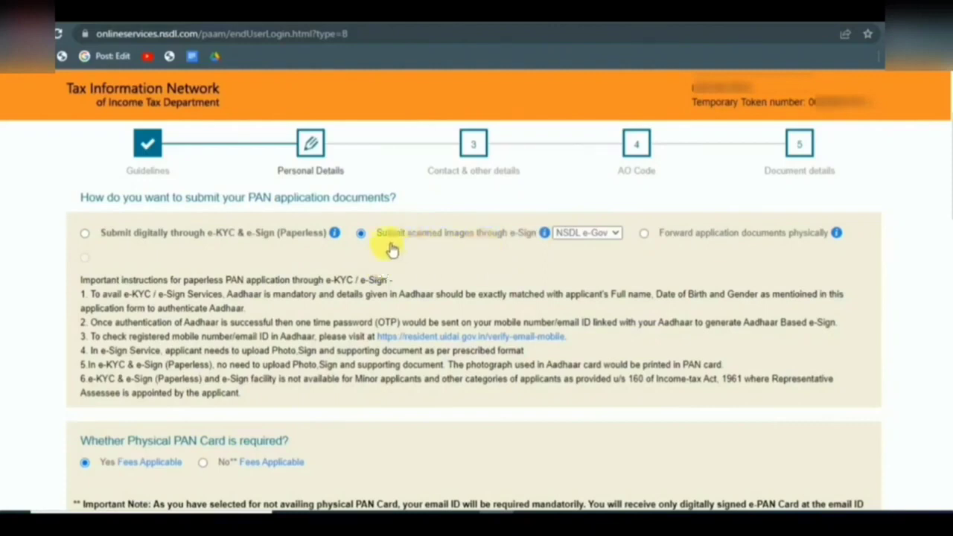
click(644, 235)
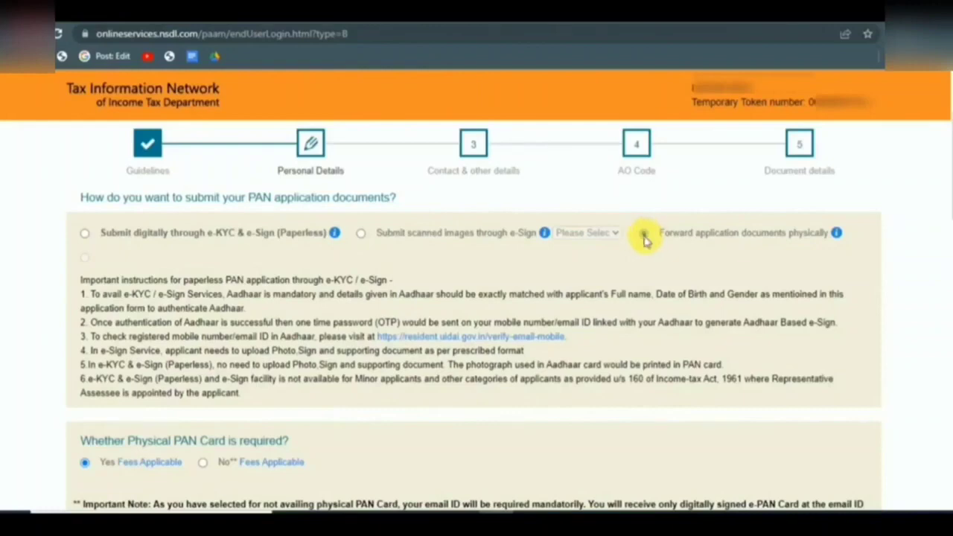
click(644, 234)
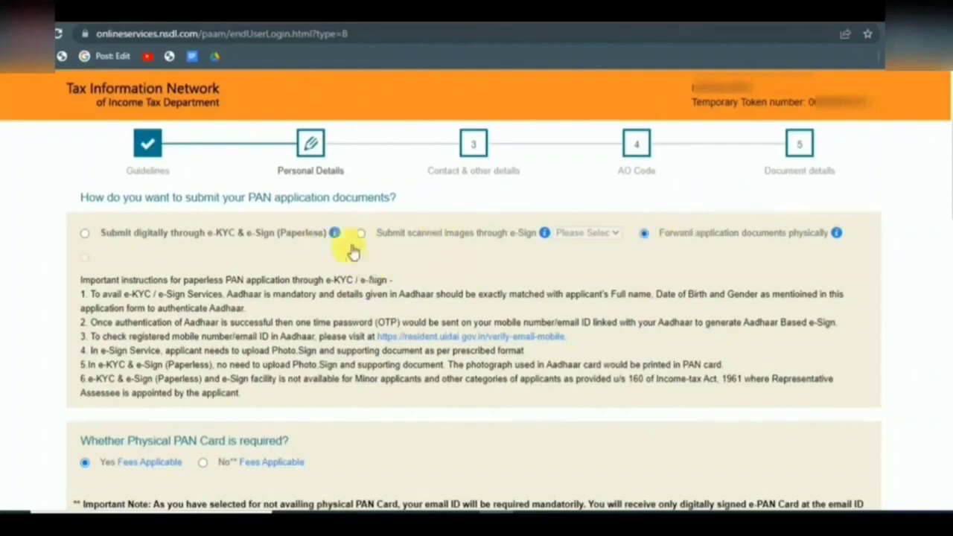
click(360, 234)
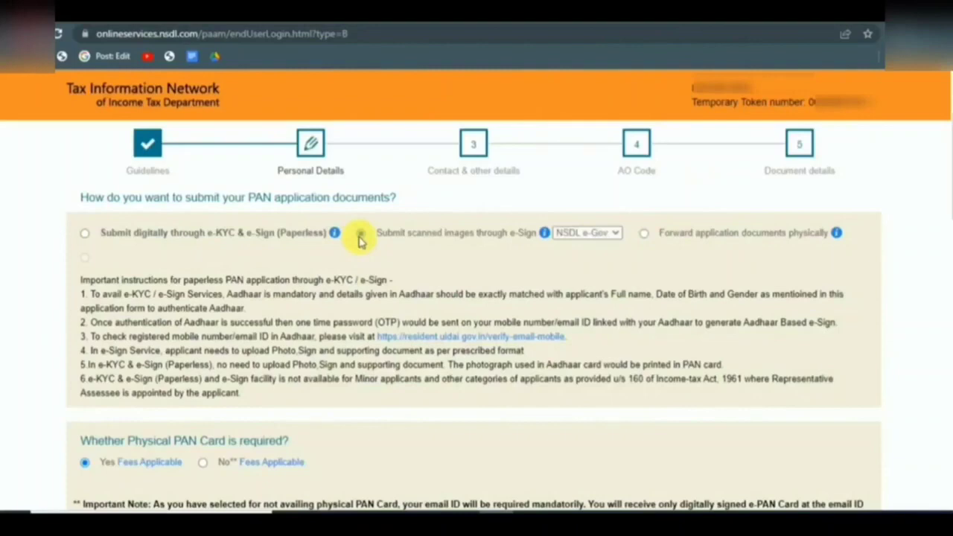
scroll(360, 237, down, 3)
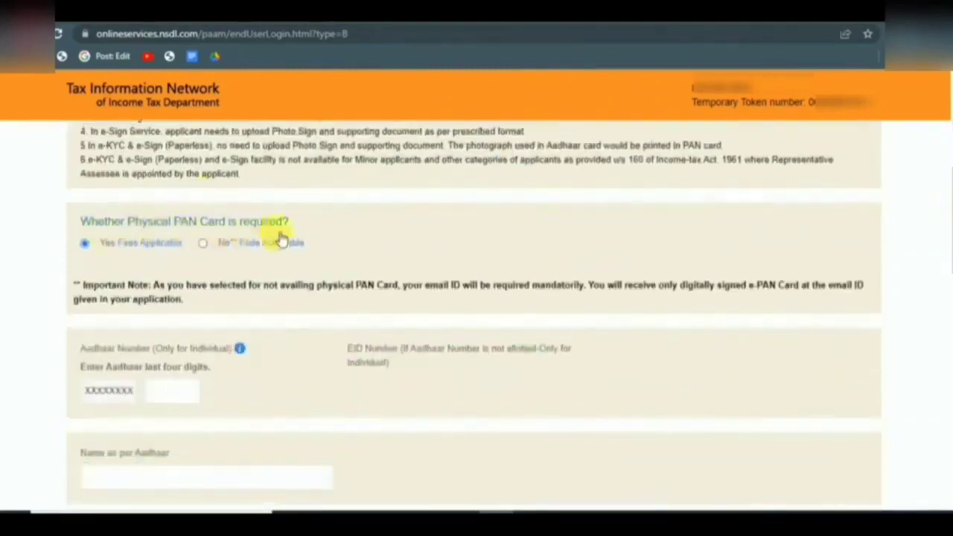
click(138, 243)
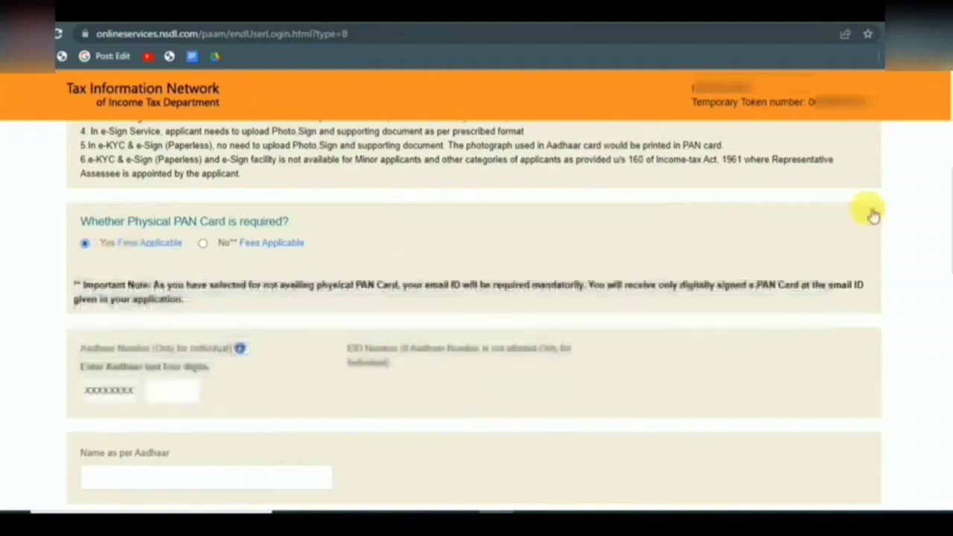
scroll(946, 189, down, 1)
scroll(945, 190, down, 1)
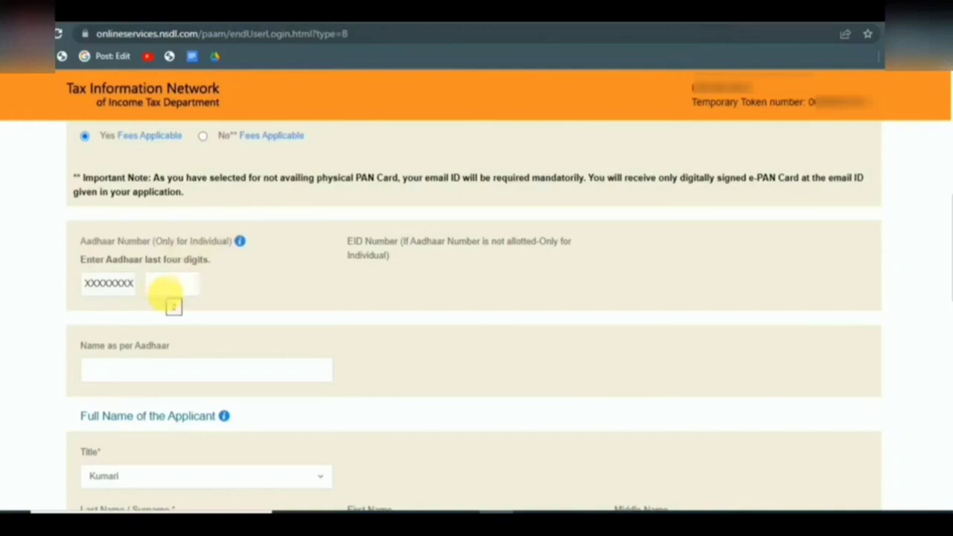
Fill in the name as per Aadhaar field and select Female in the Gender dropdown.
text(75)
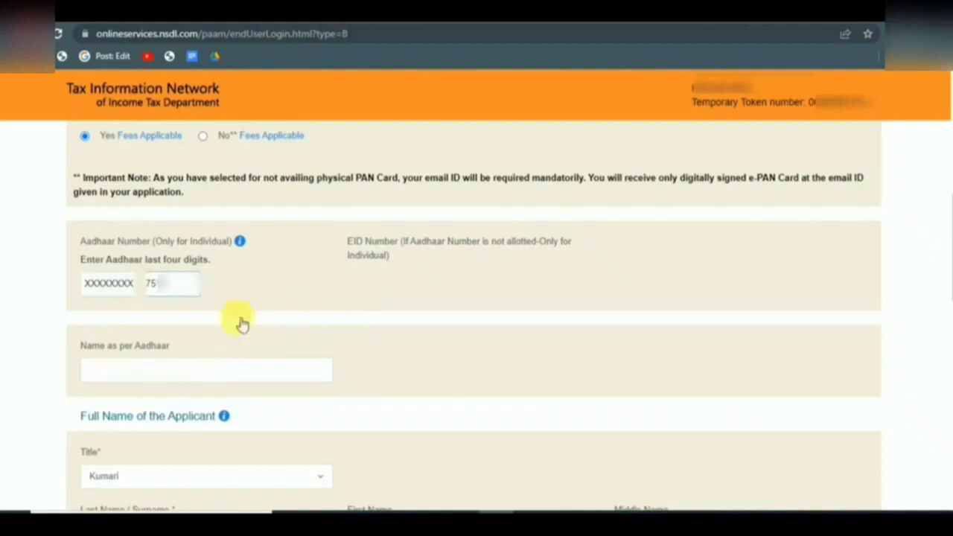
click(142, 378)
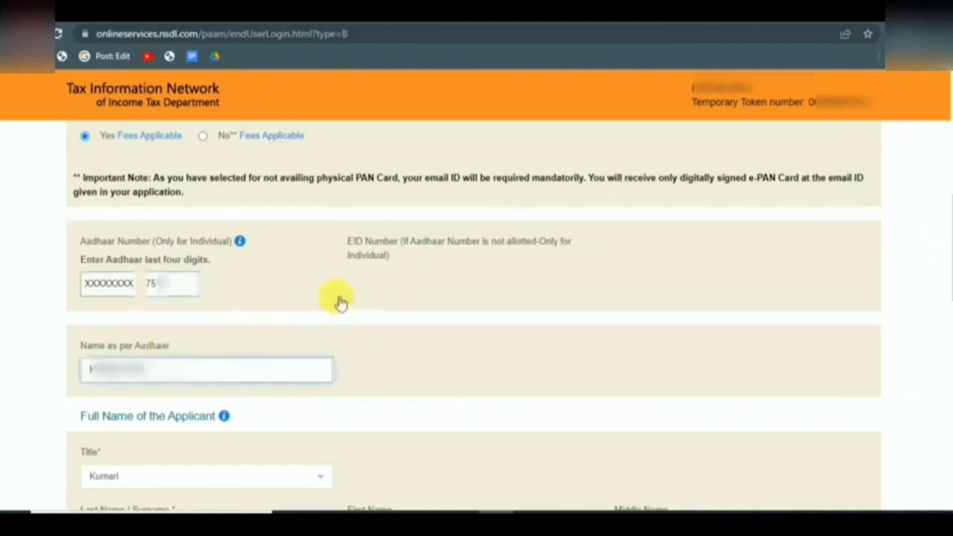
scroll(946, 247, down, 1)
scroll(945, 247, down, 3)
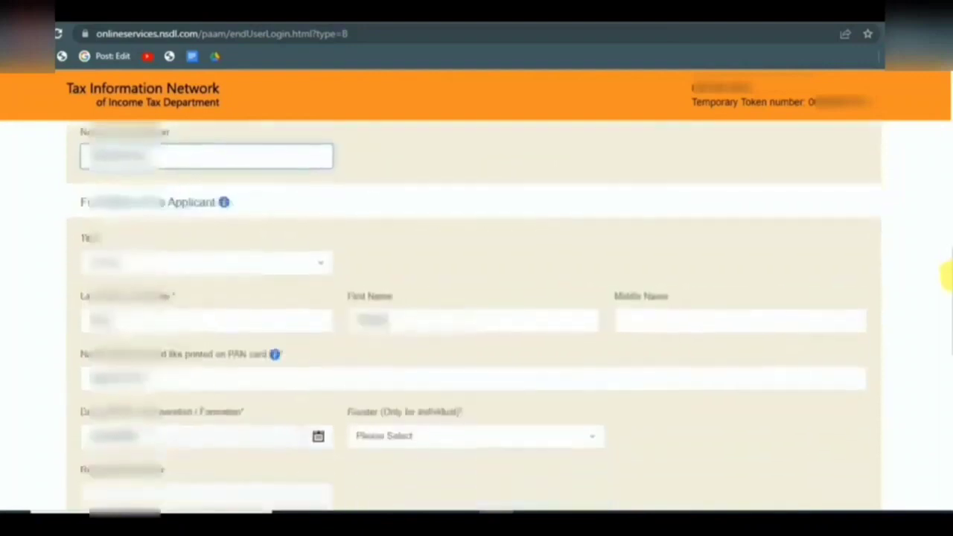
scroll(946, 294, down, 1)
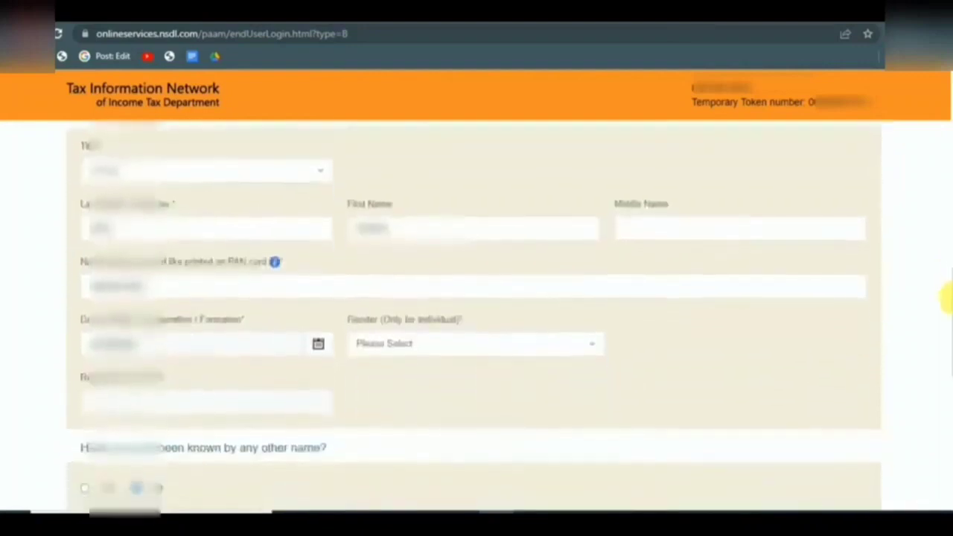
scroll(946, 309, down, 1)
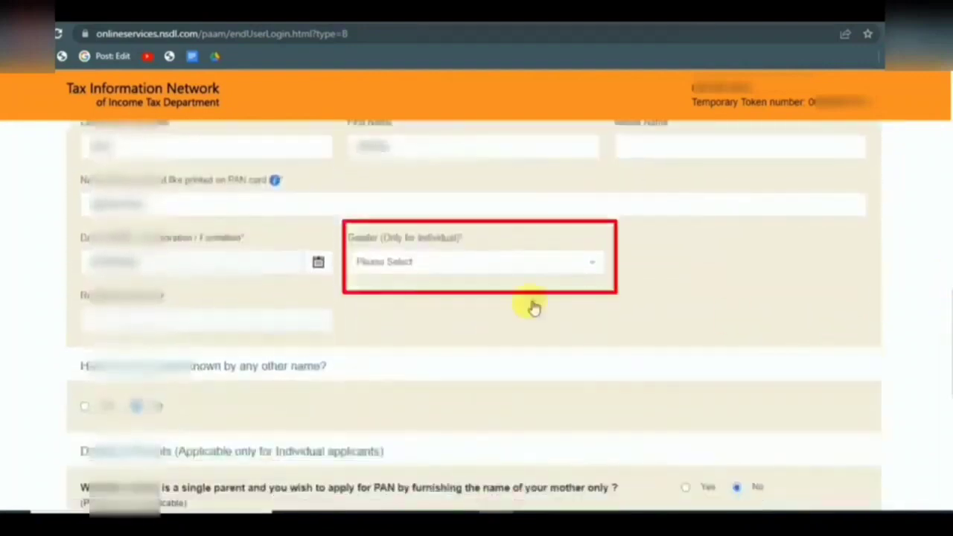
click(452, 265)
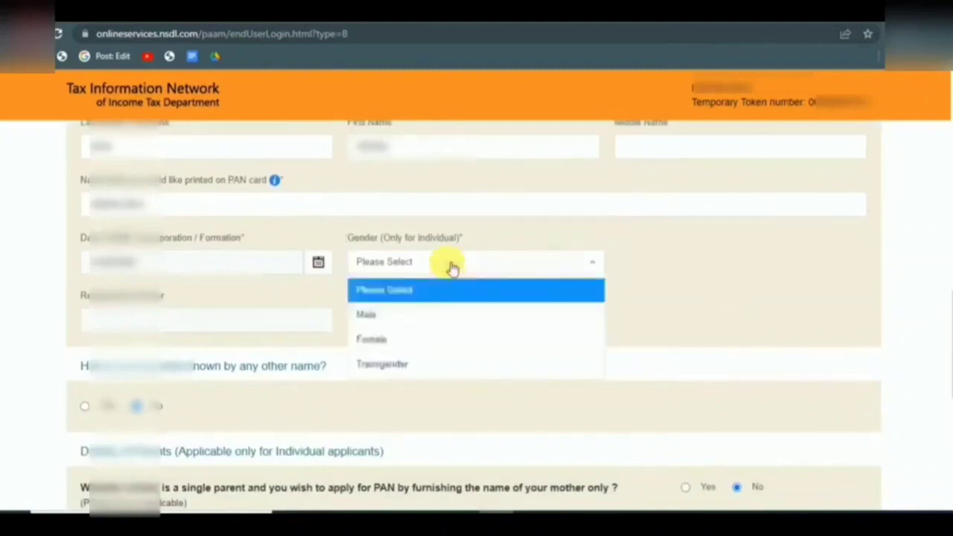
click(391, 342)
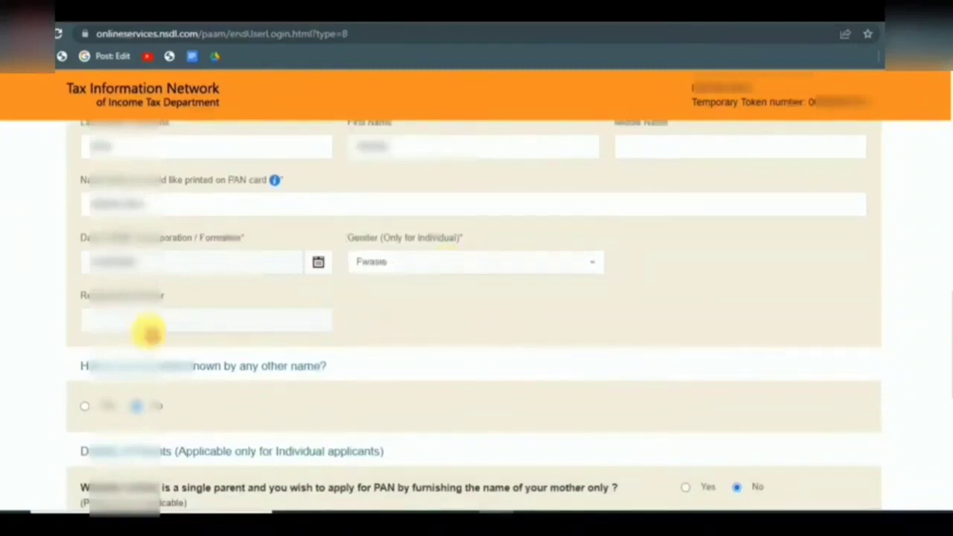
scroll(948, 384, down, 2)
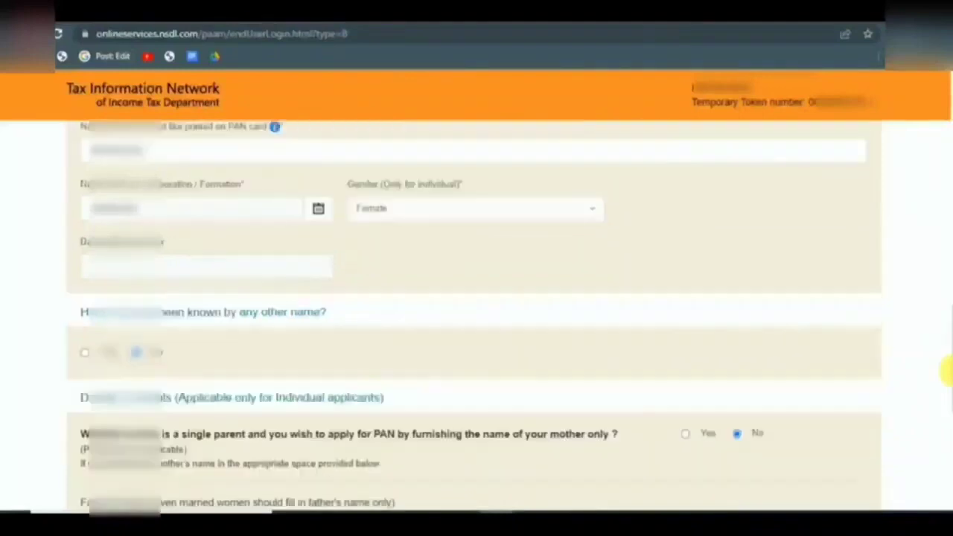
scroll(946, 384, down, 1)
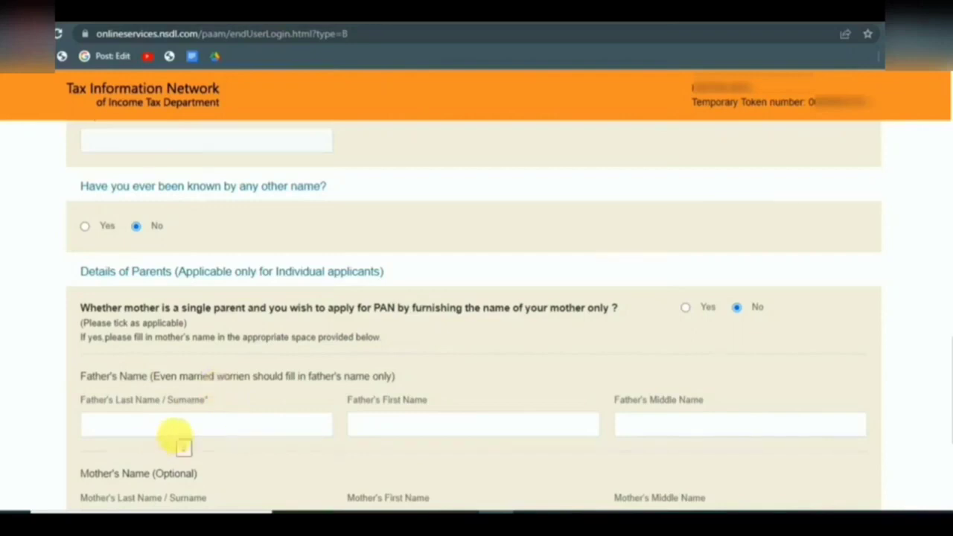
Enter the father's surname and first name in the parents' details.
click(123, 424)
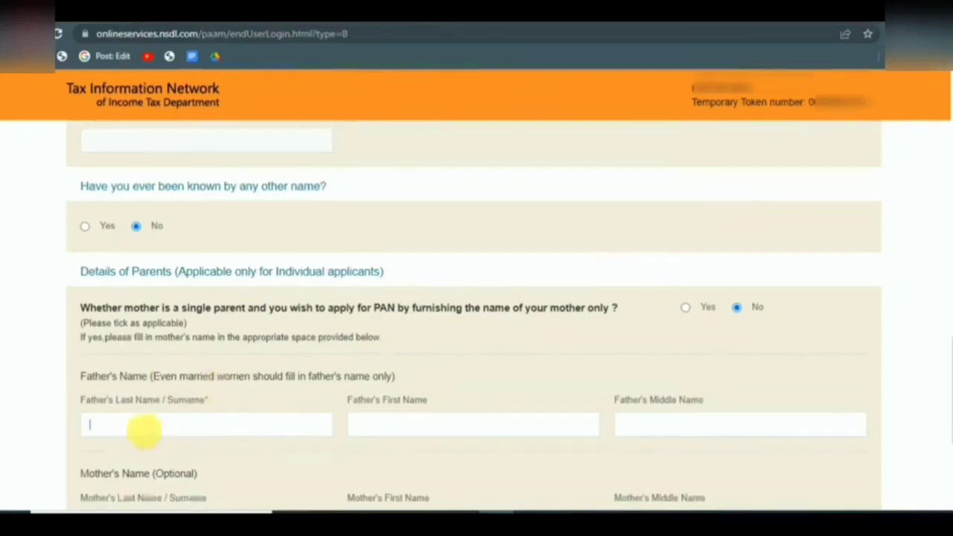
click(400, 434)
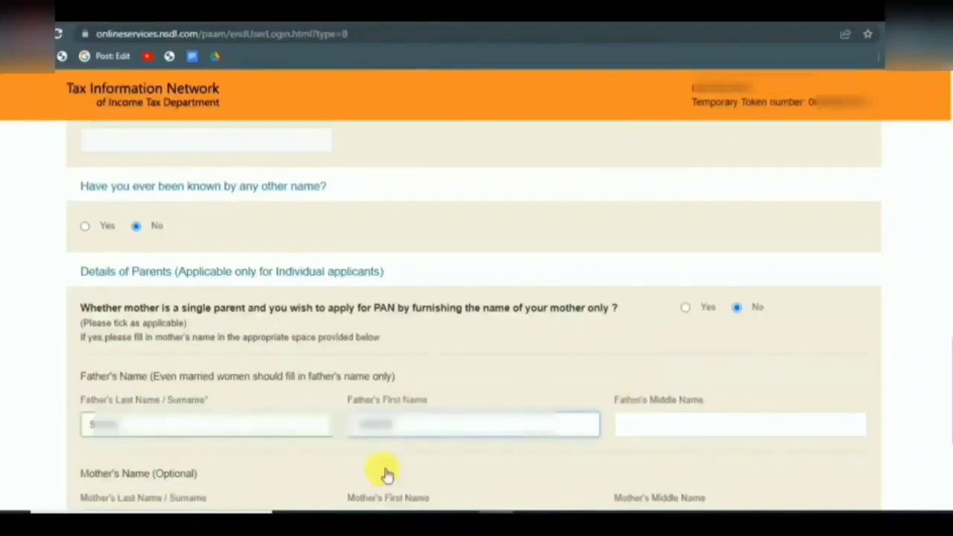
Choose Father's Name to print on the PAN card and advance to Contact & other details.
click(525, 387)
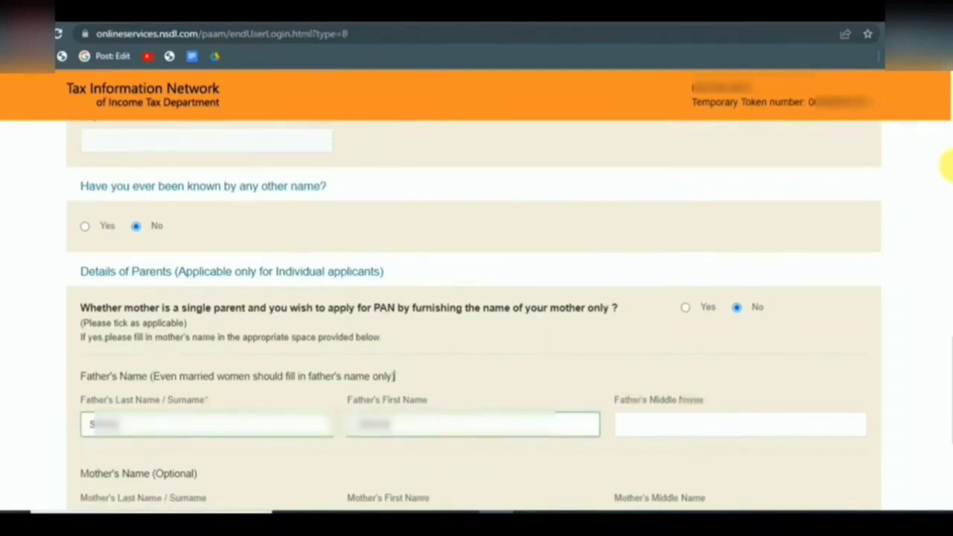
drag(946, 381, 946, 428)
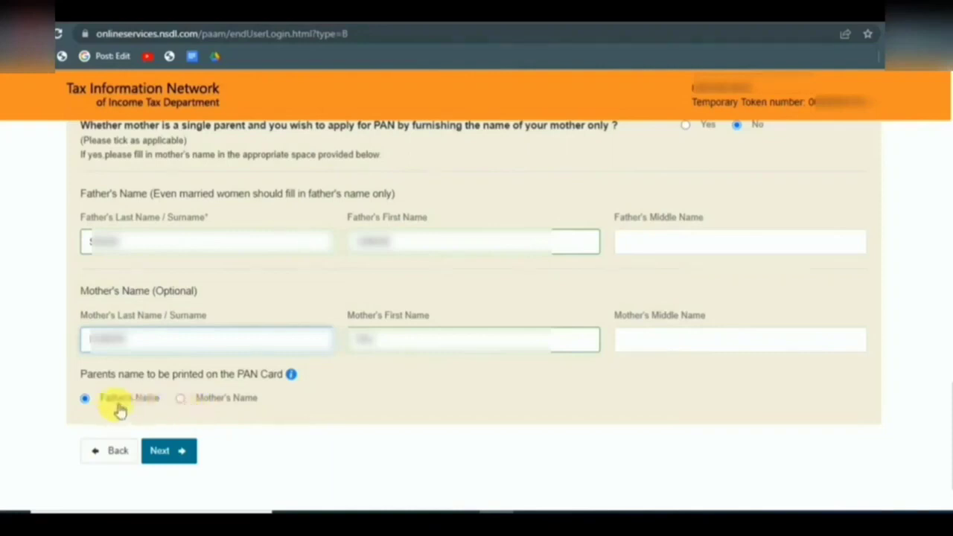
click(168, 451)
scroll(181, 456, down, 2)
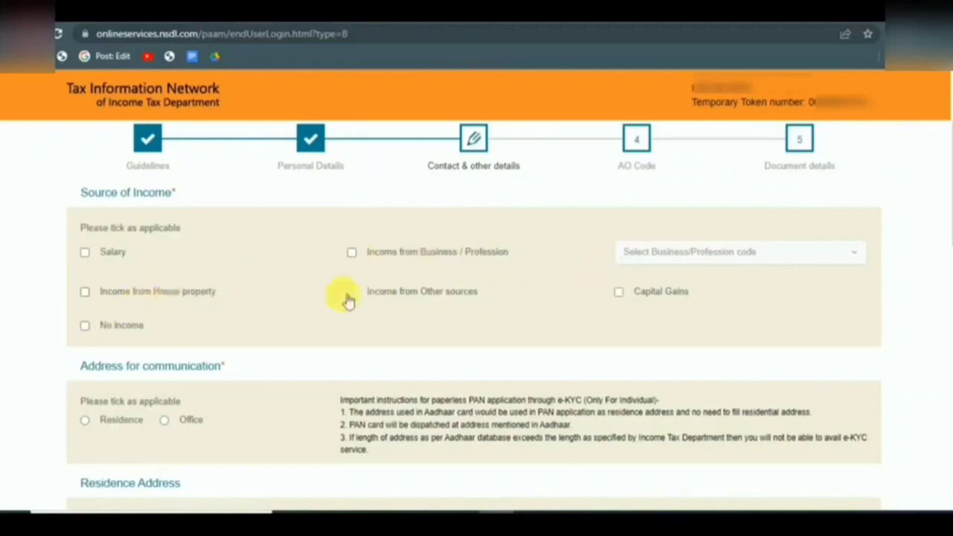
Tick No income as source of income and go through the residence address fields.
click(84, 328)
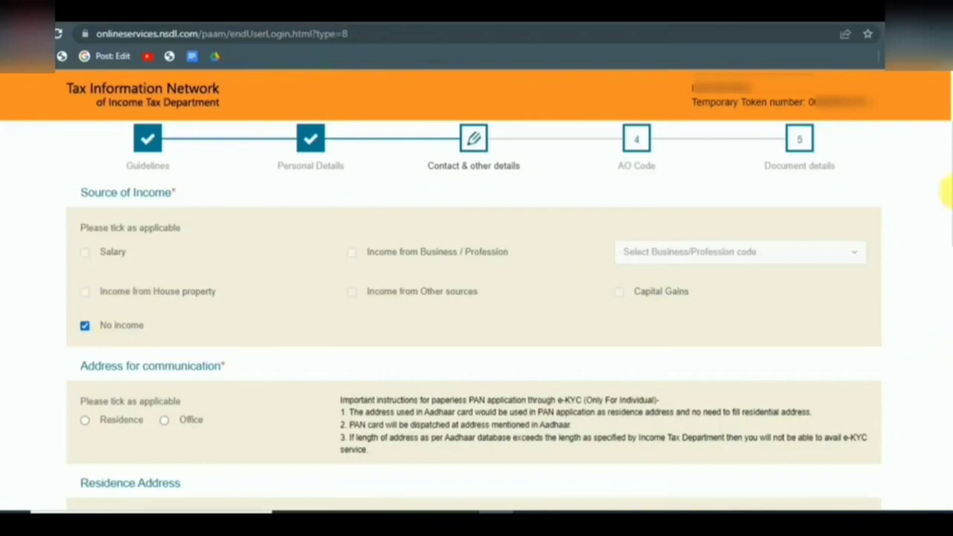
scroll(945, 192, down, 3)
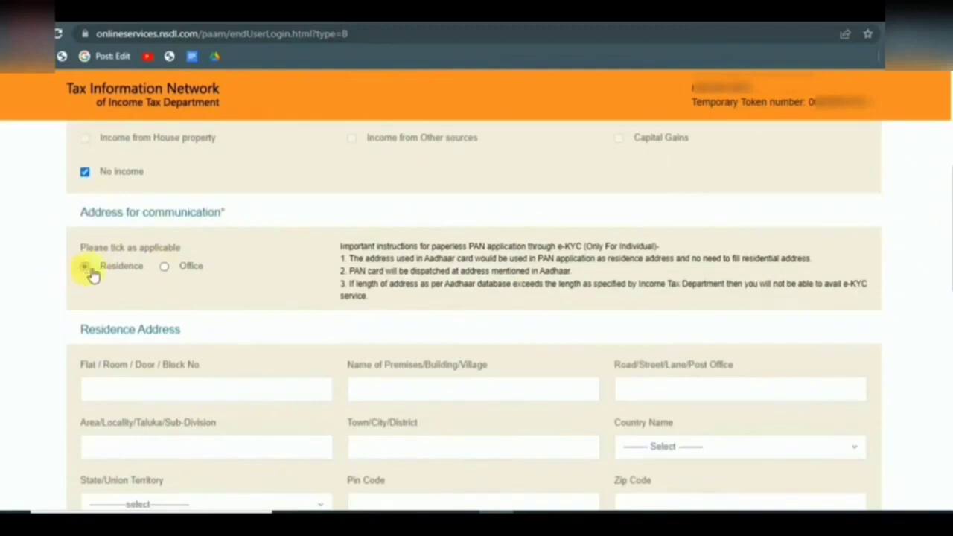
scroll(946, 294, down, 3)
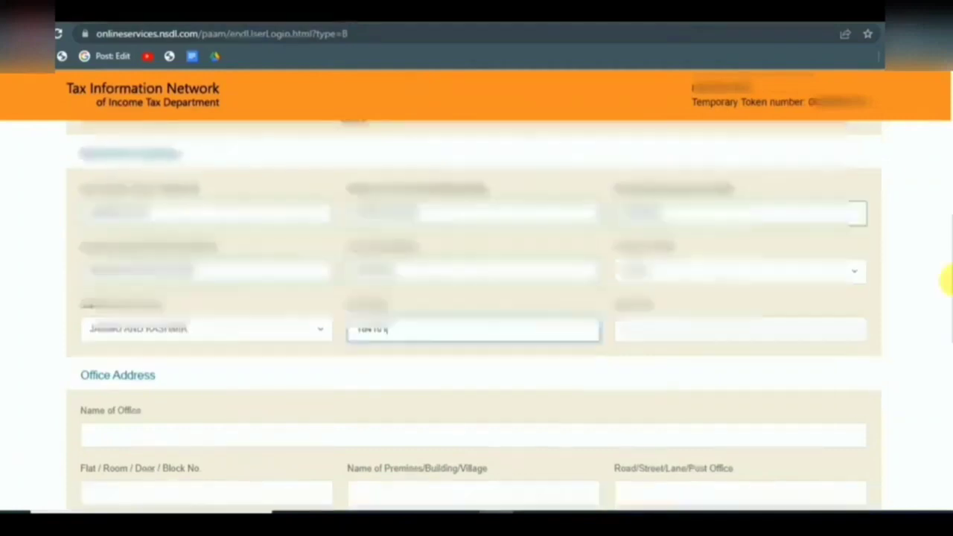
drag(947, 277, 949, 312)
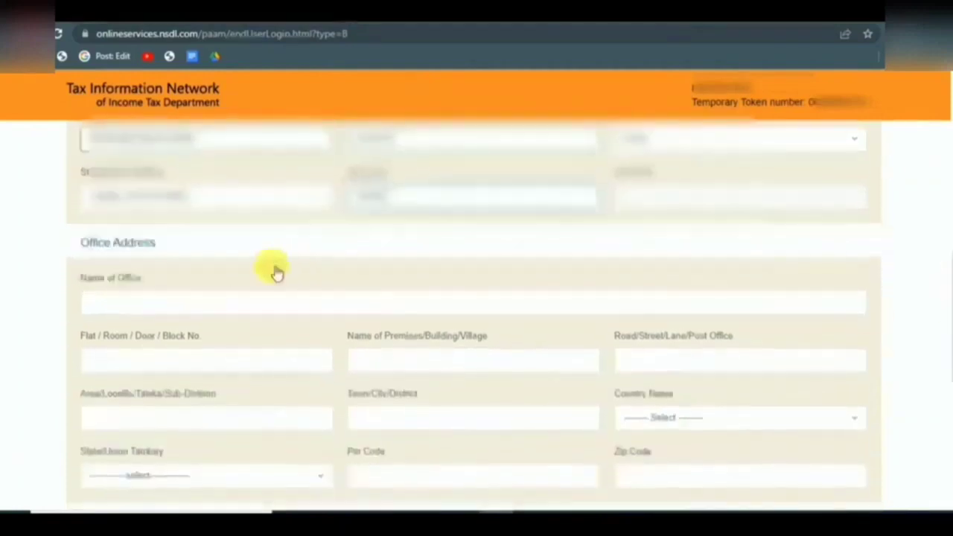
drag(166, 255, 91, 255)
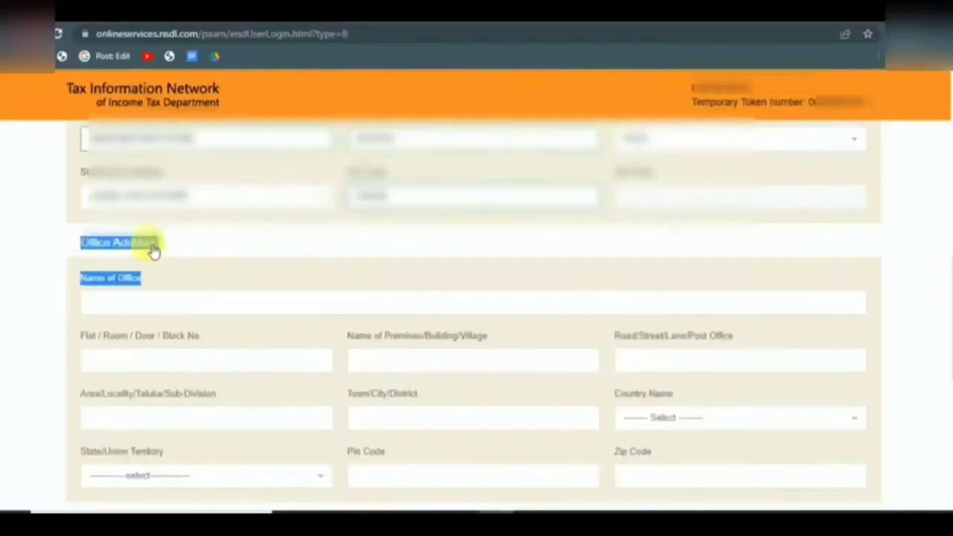
click(200, 237)
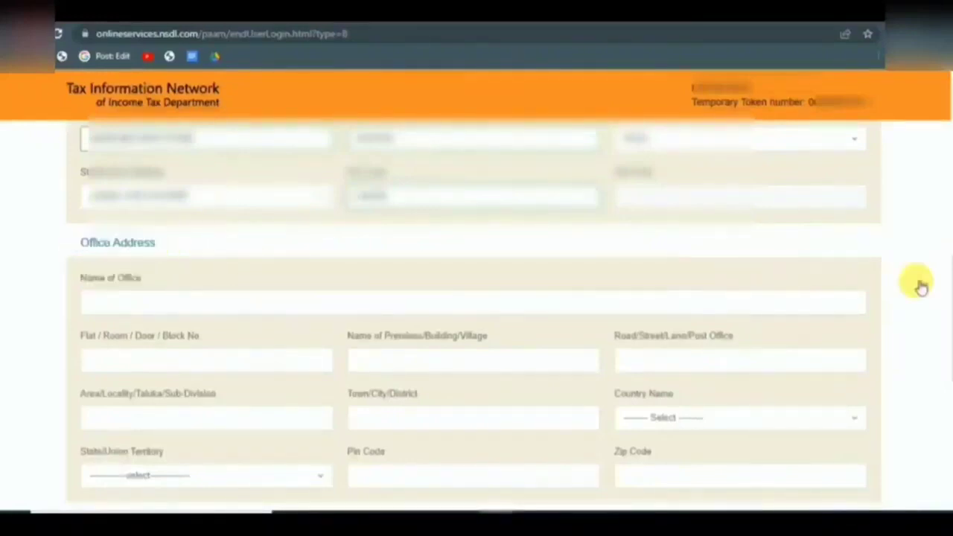
drag(947, 291, 947, 379)
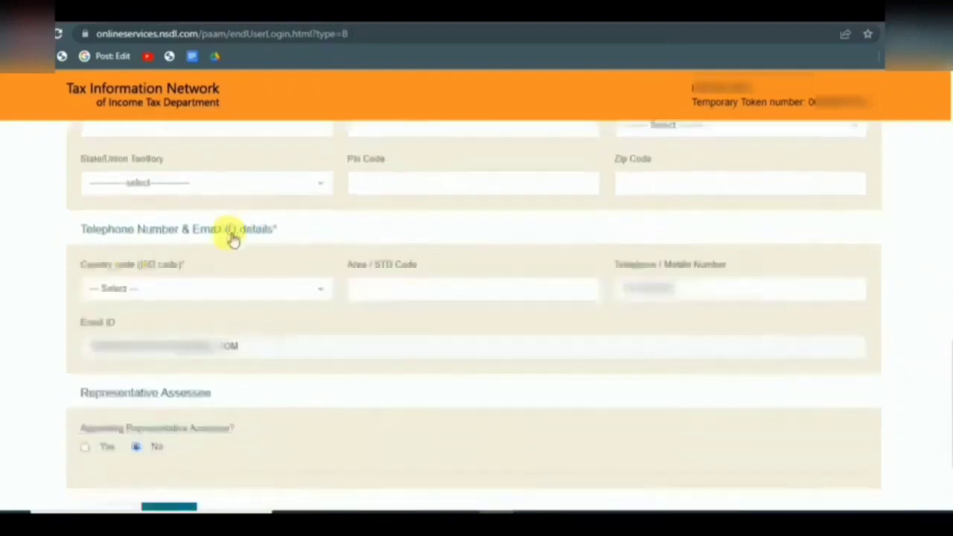
Set the Country code (ISD code) to INDIA (91).
click(221, 300)
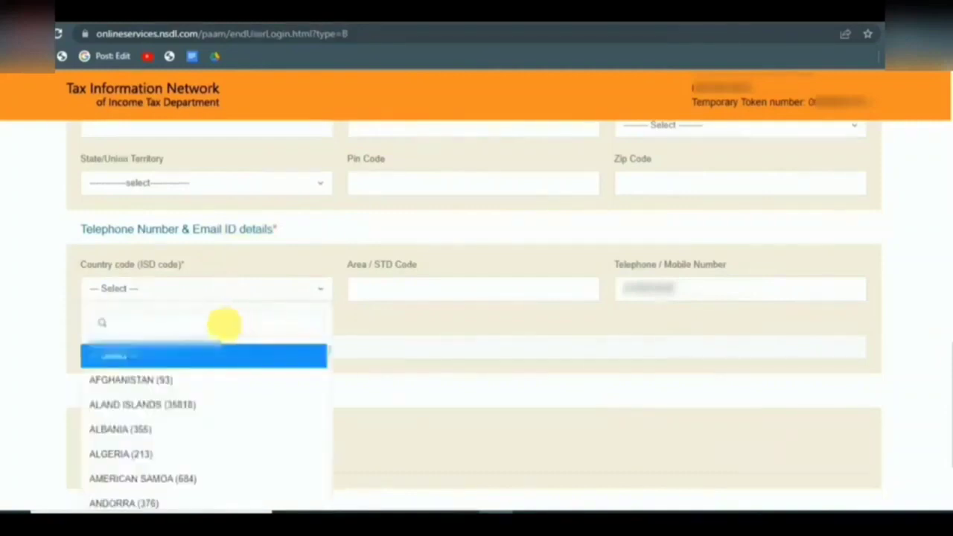
text(india)
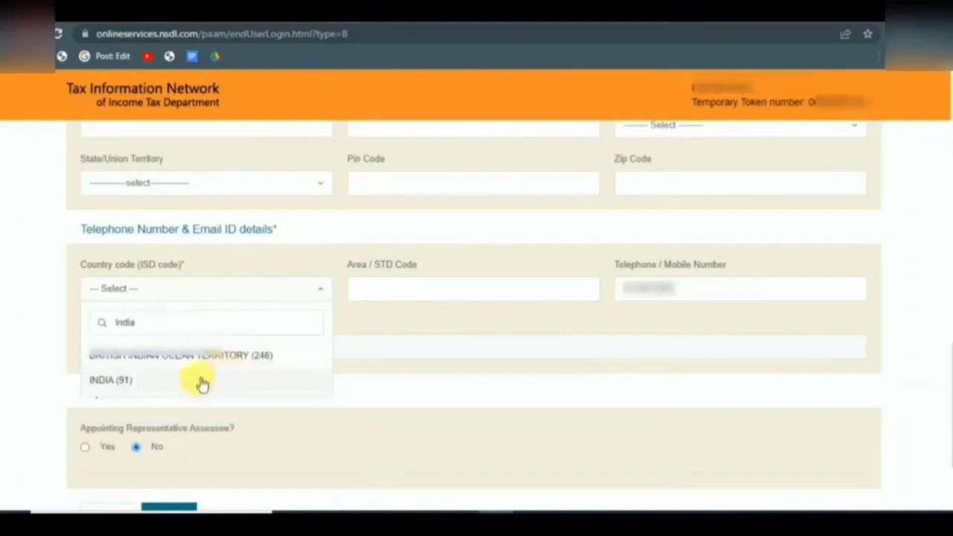
click(203, 384)
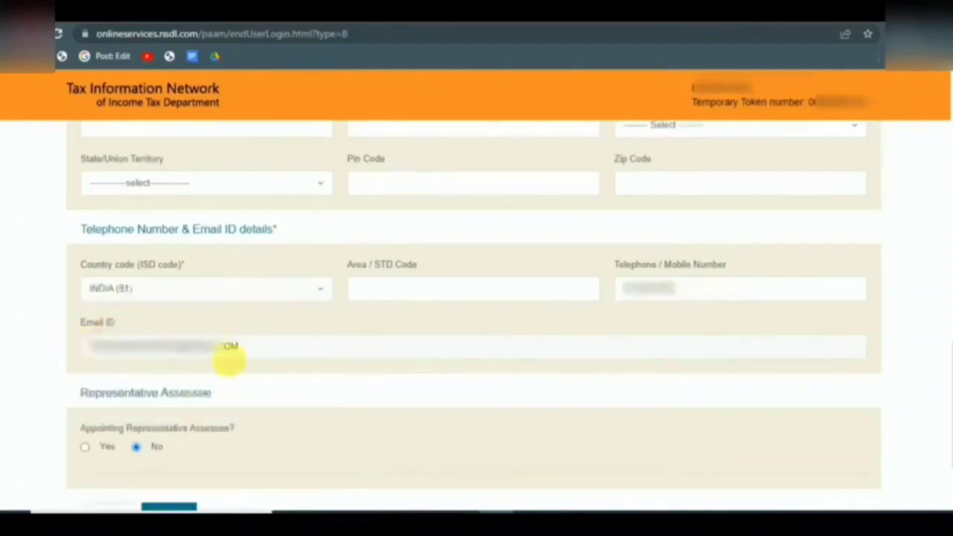
Verify the prefilled email address and mobile number, then continue to the AO Code step.
drag(256, 356, 67, 348)
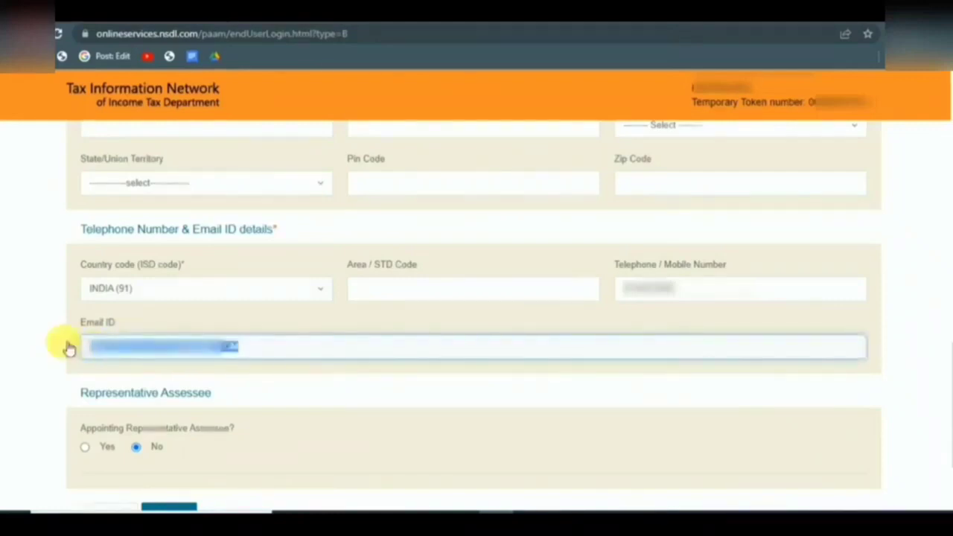
click(680, 296)
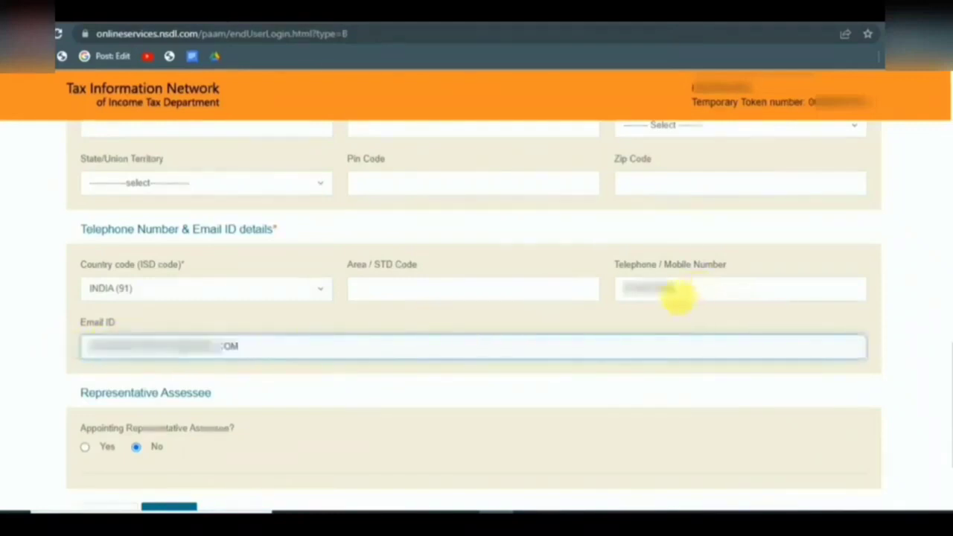
drag(679, 296, 606, 300)
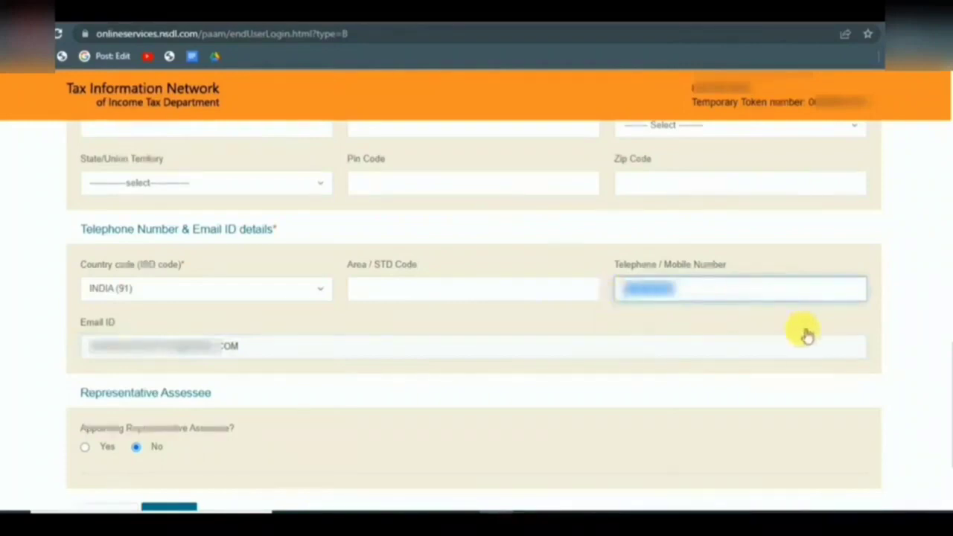
scroll(946, 361, down, 3)
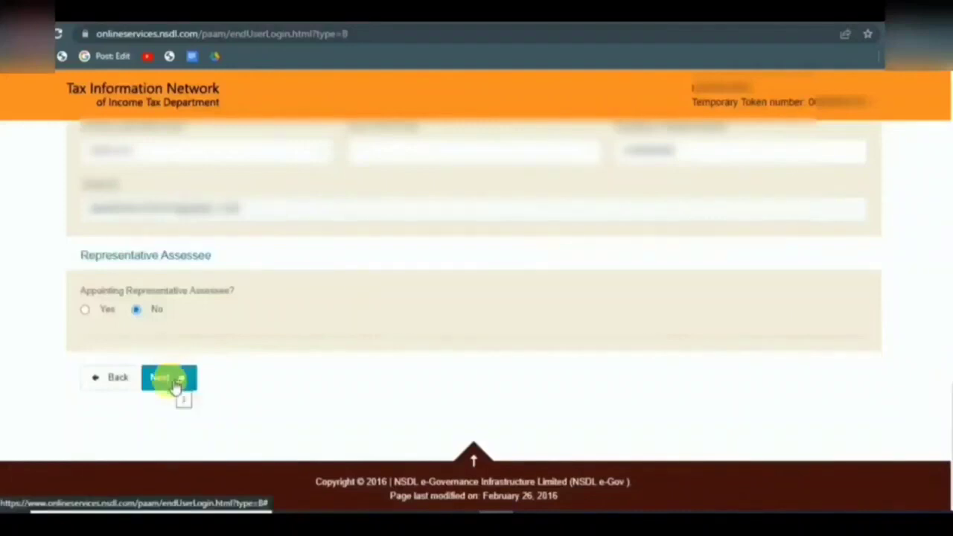
click(171, 380)
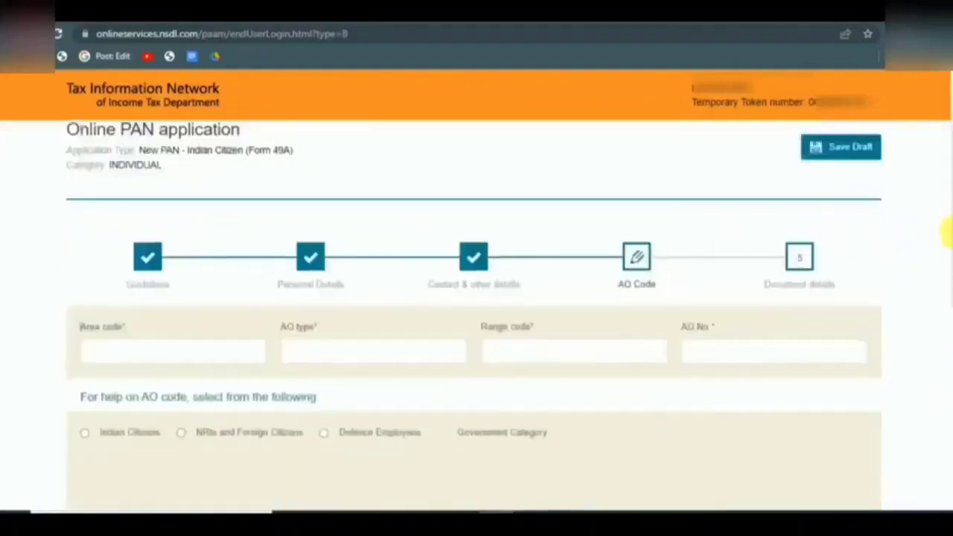
Look up AO codes as an Indian citizen for state JAMMU AND KASHMIR, city KATHUA.
scroll(946, 234, down, 3)
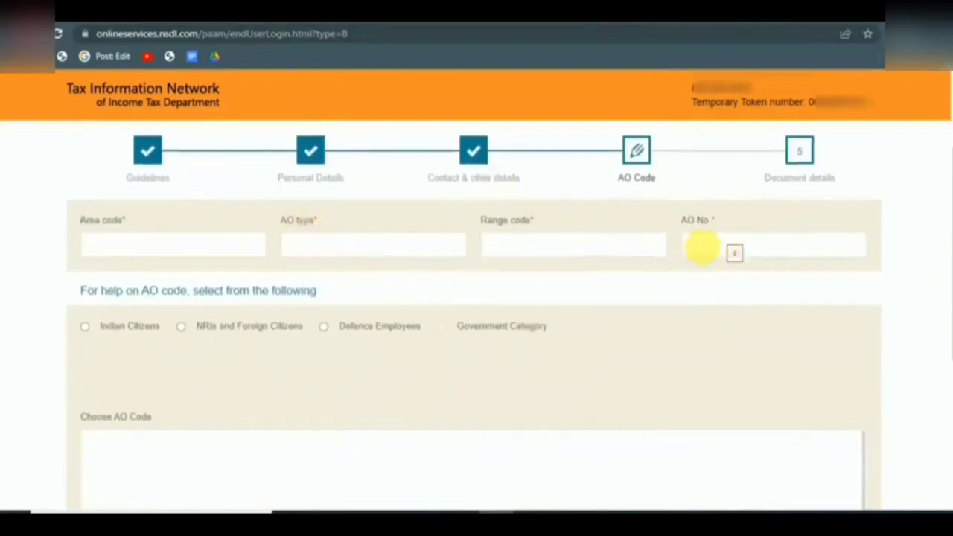
click(85, 329)
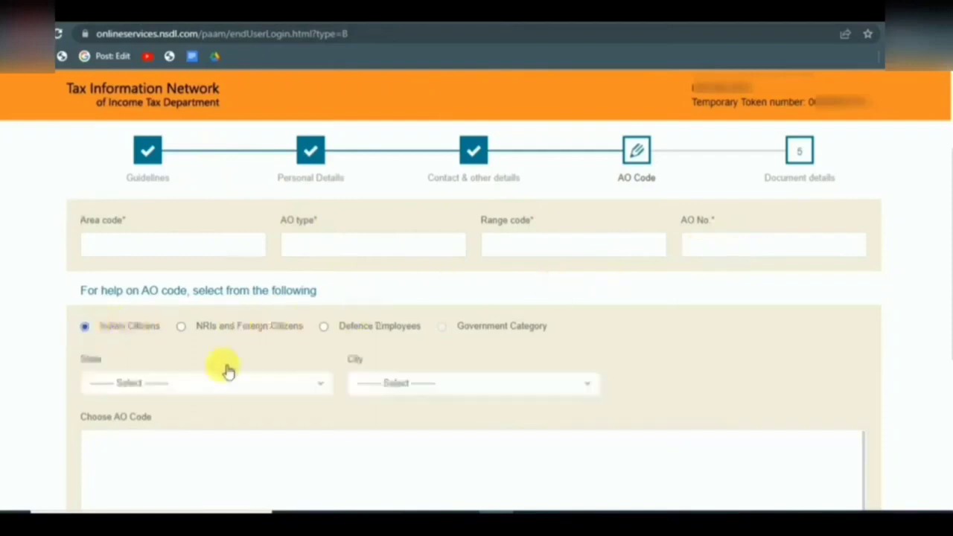
scroll(519, 358, down, 2)
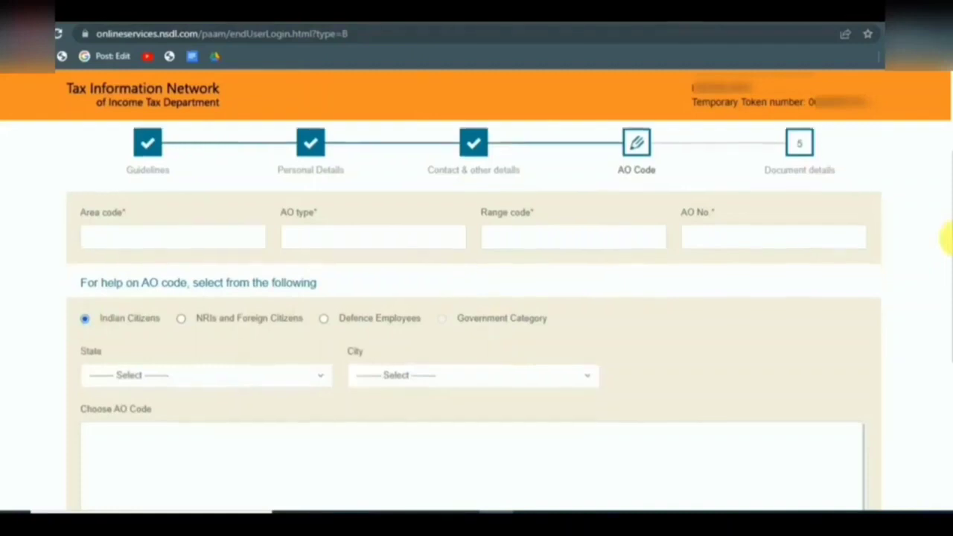
click(272, 325)
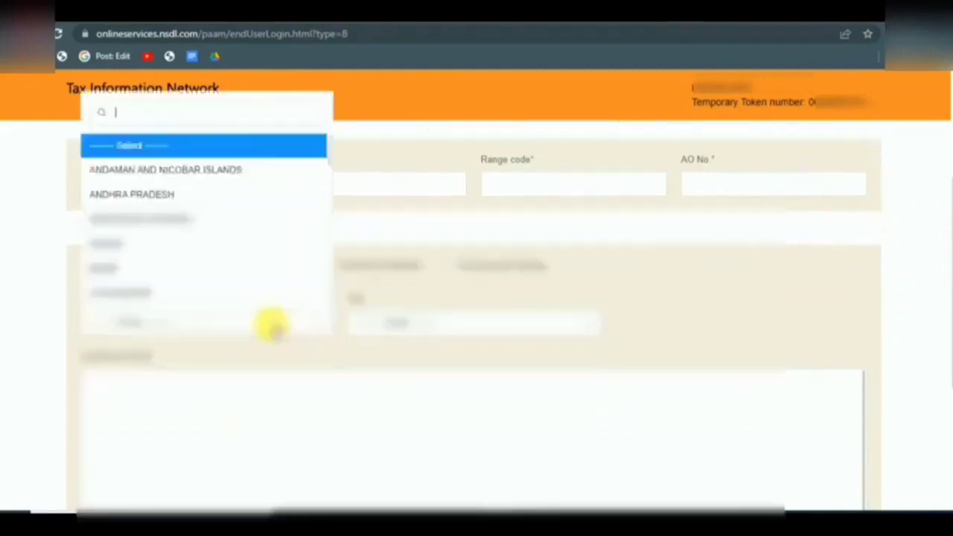
scroll(187, 206, down, 4)
click(187, 208)
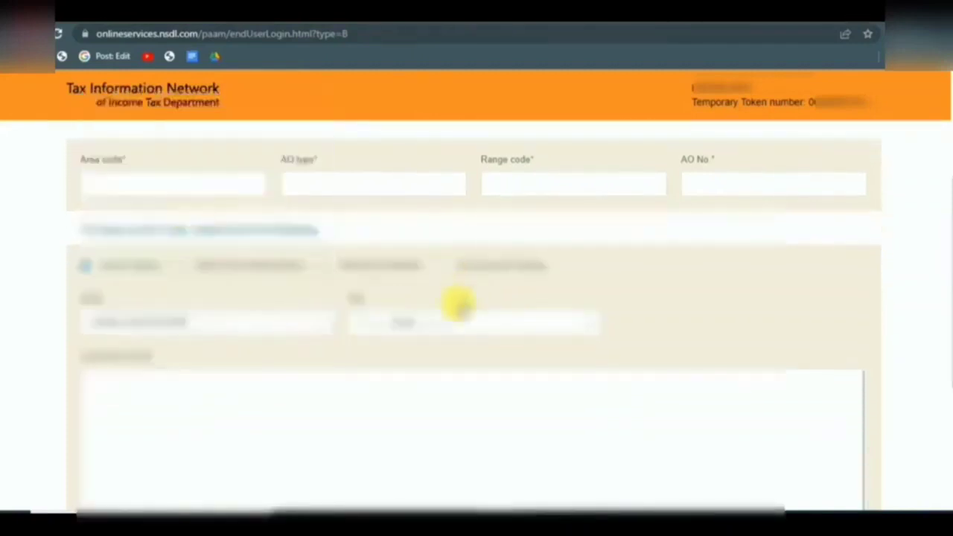
click(450, 331)
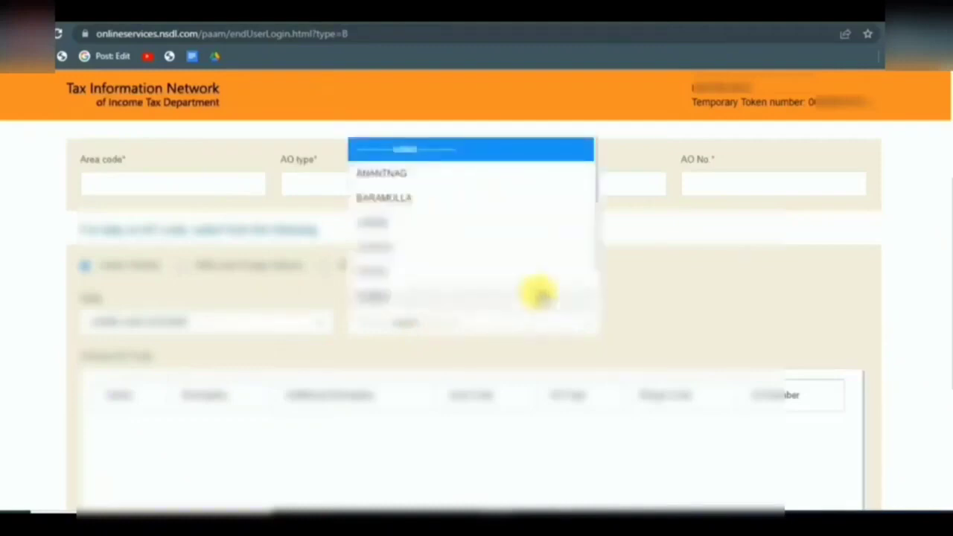
click(392, 248)
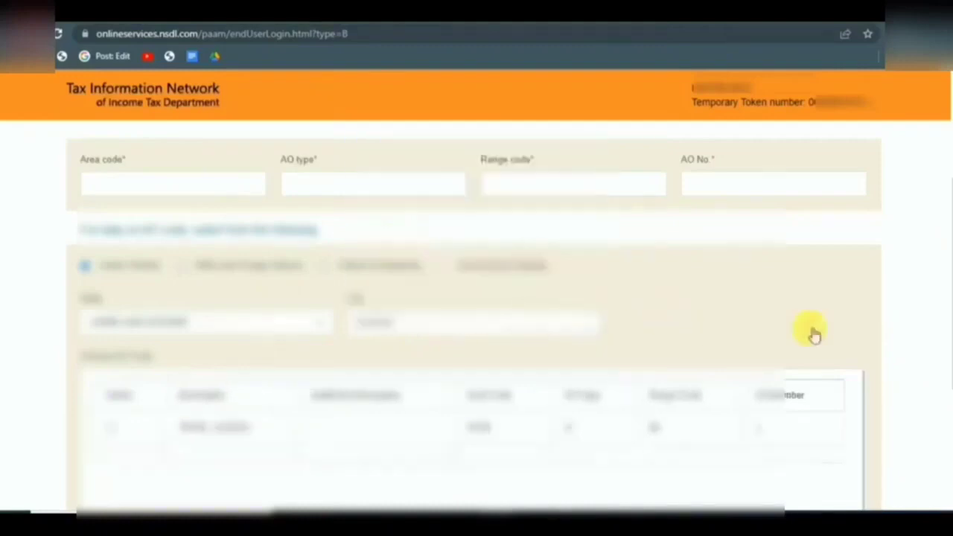
Select the listed KATHUA AO code to fill the four code fields, then continue.
scroll(334, 335, down, 1)
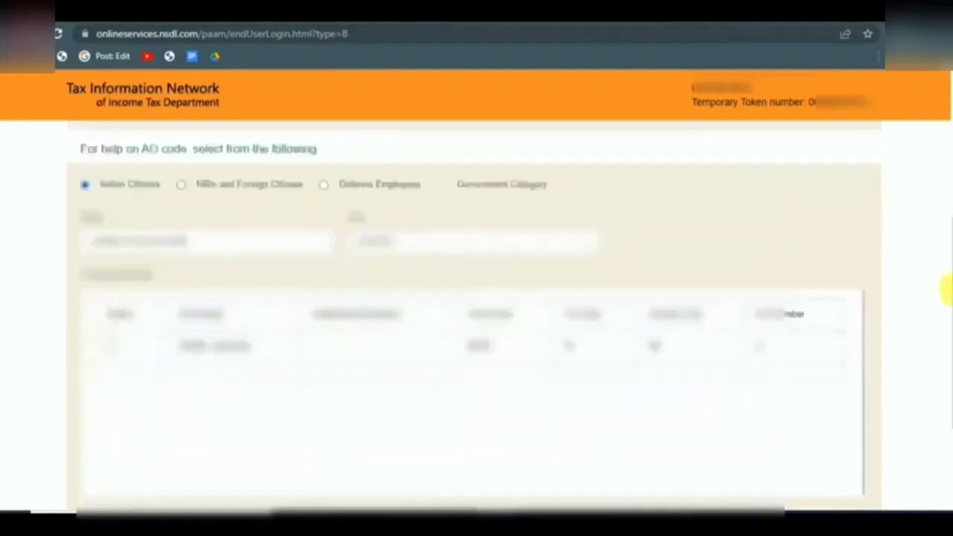
scroll(300, 460, up, 1)
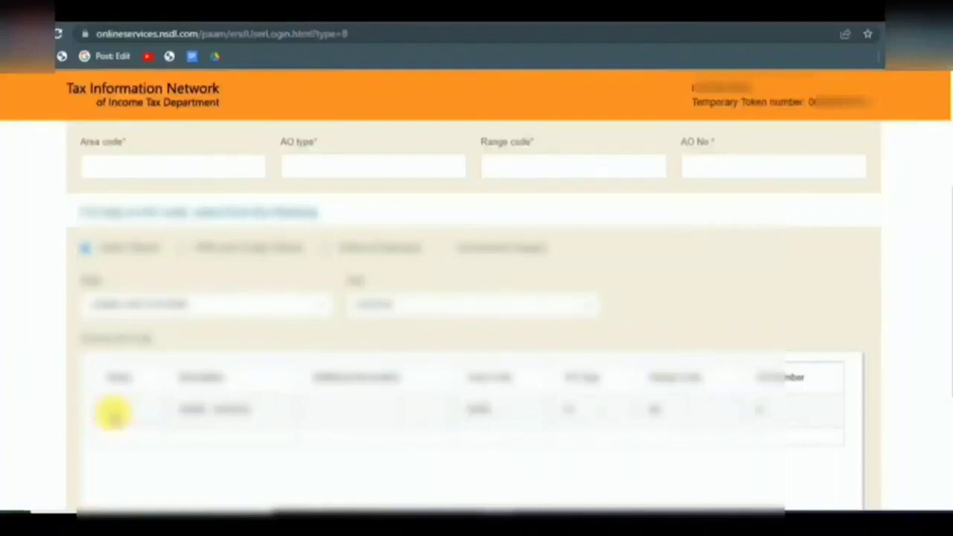
click(111, 412)
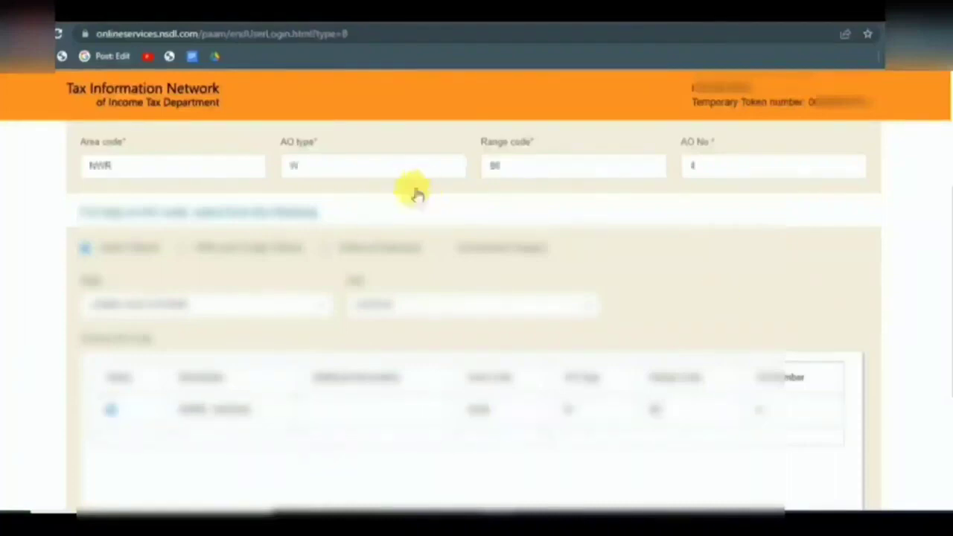
scroll(945, 383, down, 2)
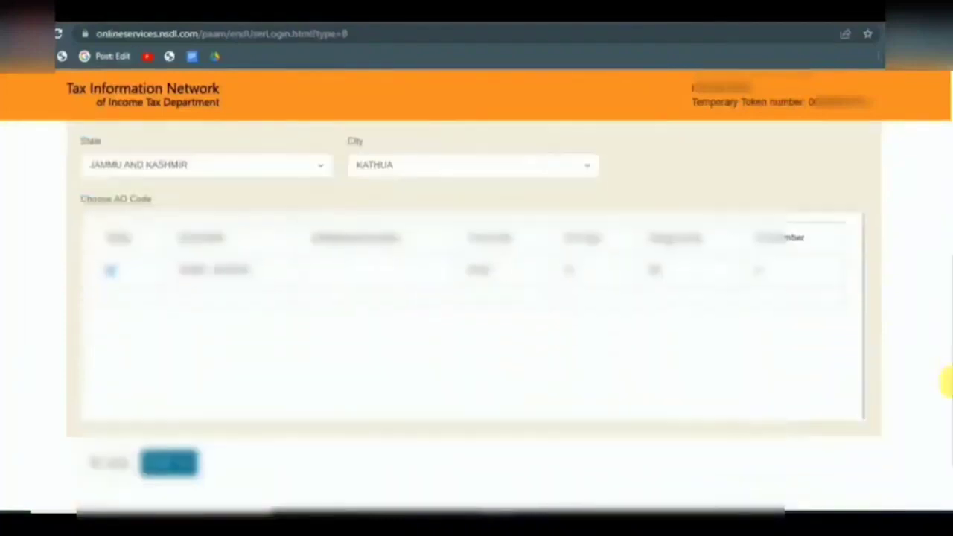
scroll(946, 383, down, 1)
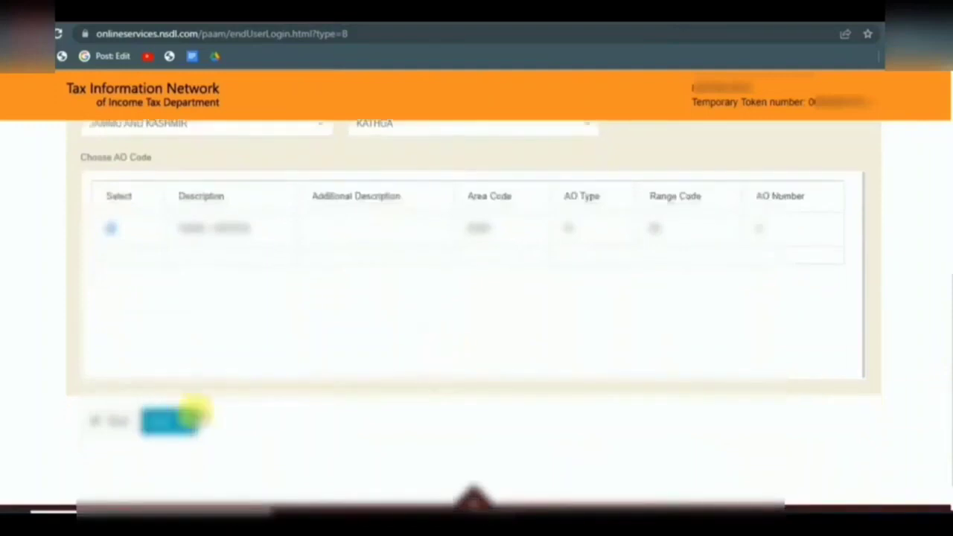
click(183, 421)
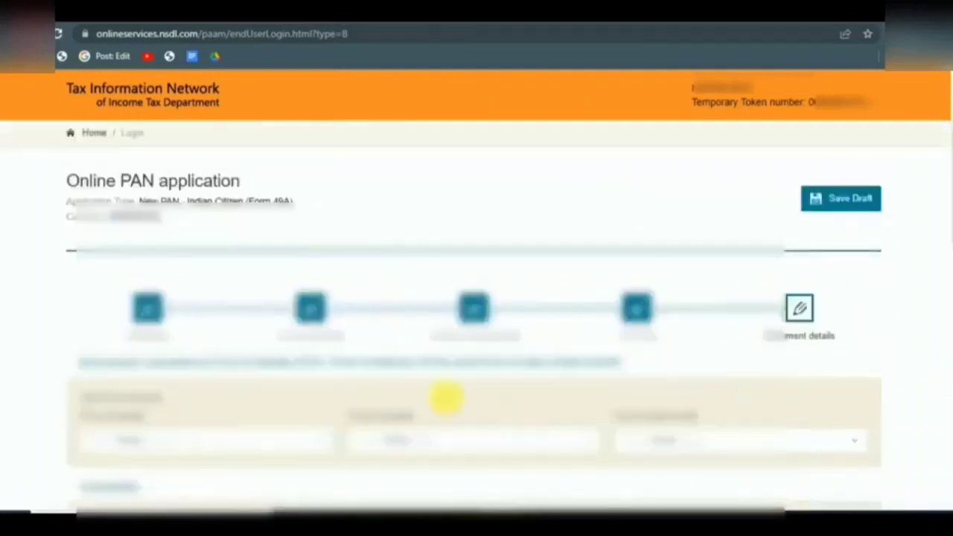
Choose the AADHAAR Card as proof of identity.
scroll(946, 298, down, 3)
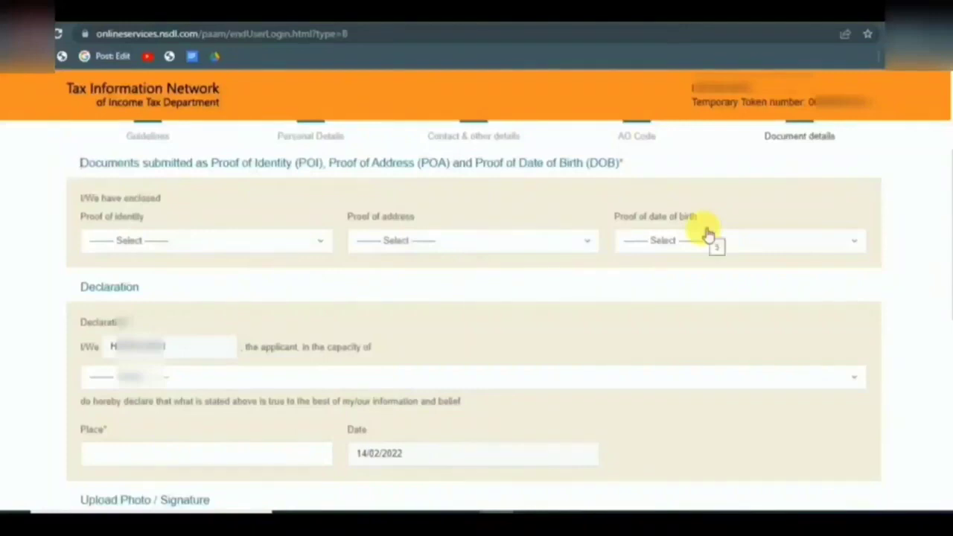
click(241, 251)
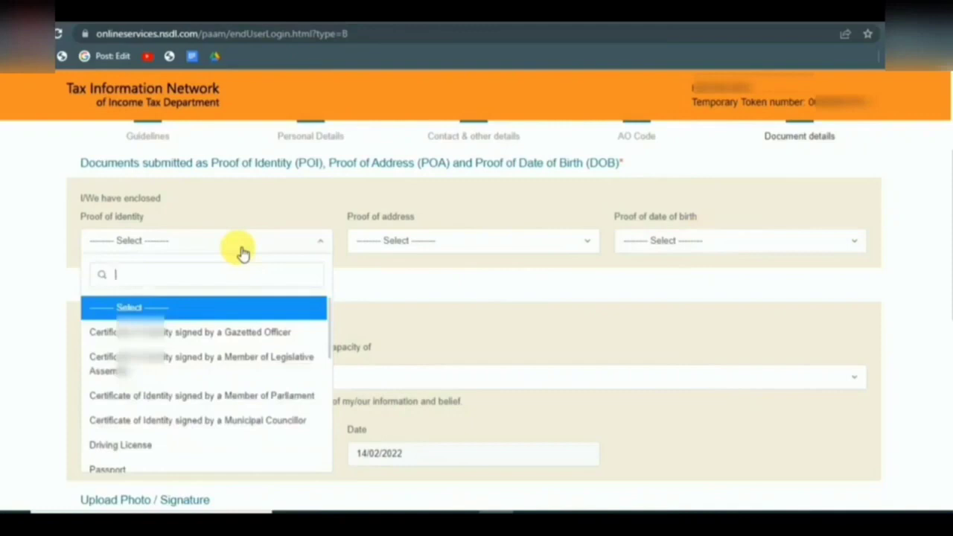
click(455, 302)
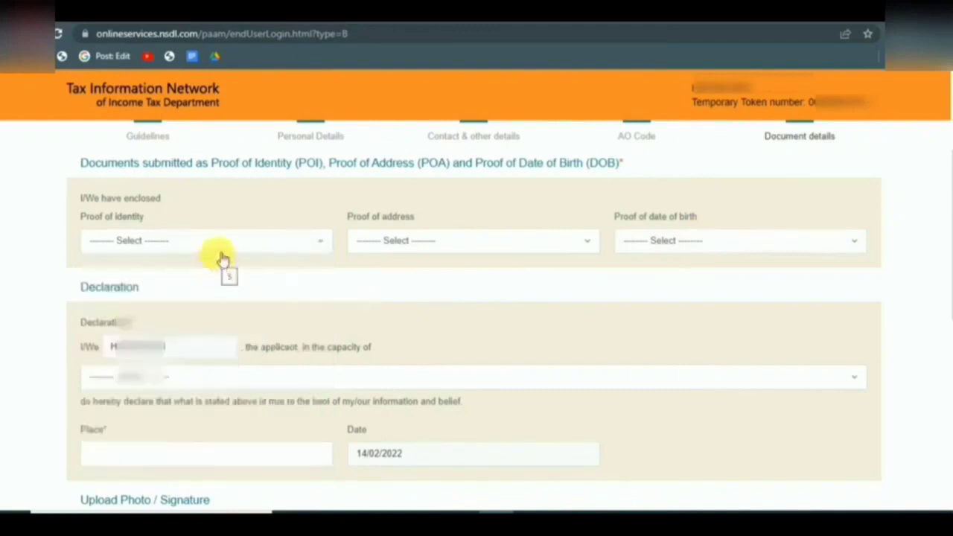
click(242, 243)
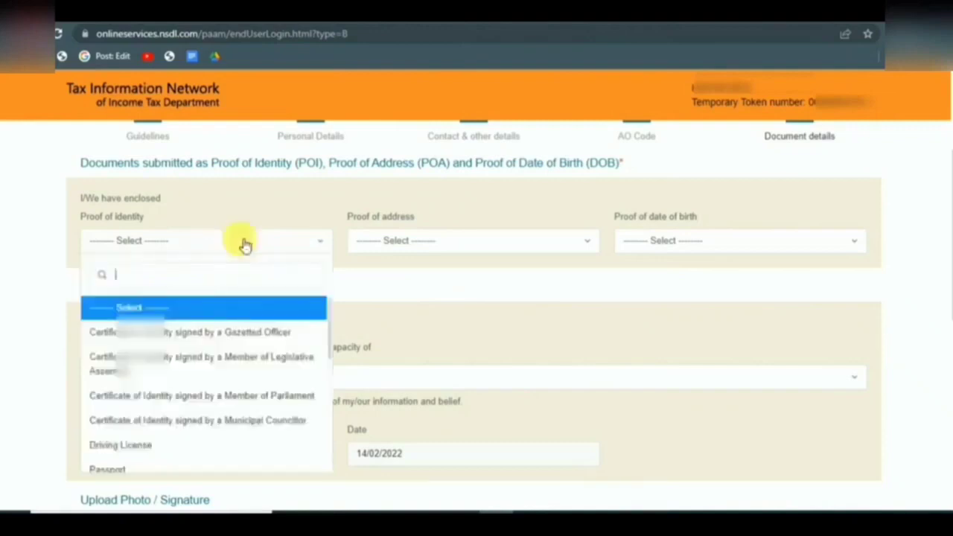
scroll(327, 447, down, 5)
click(326, 461)
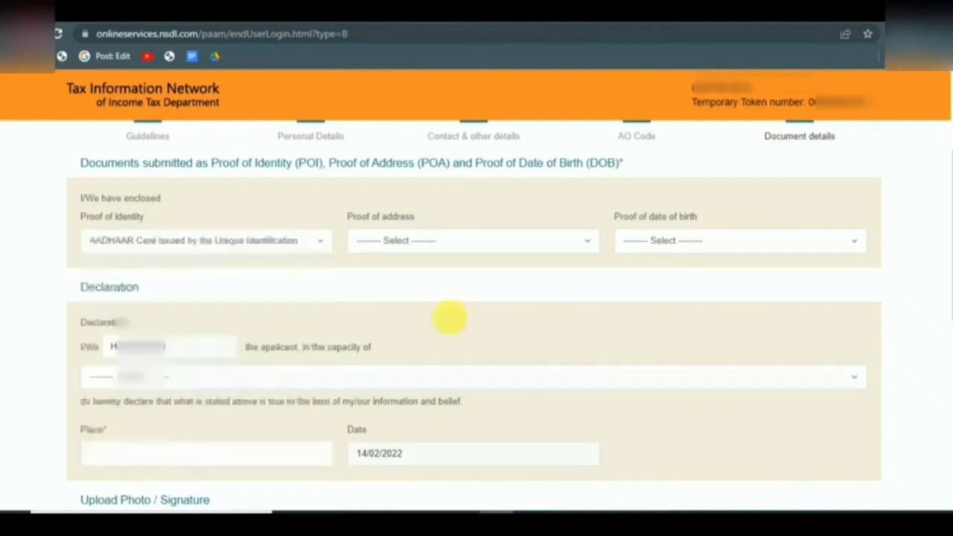
Choose the AADHAAR Card as proof of address and proof of date of birth.
click(443, 253)
drag(586, 323, 603, 451)
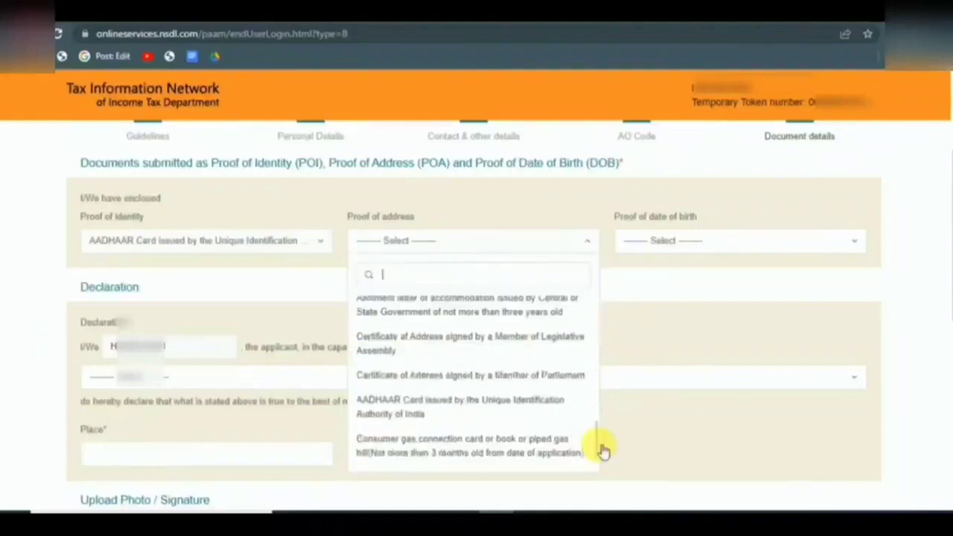
click(438, 418)
click(737, 241)
drag(864, 321, 872, 425)
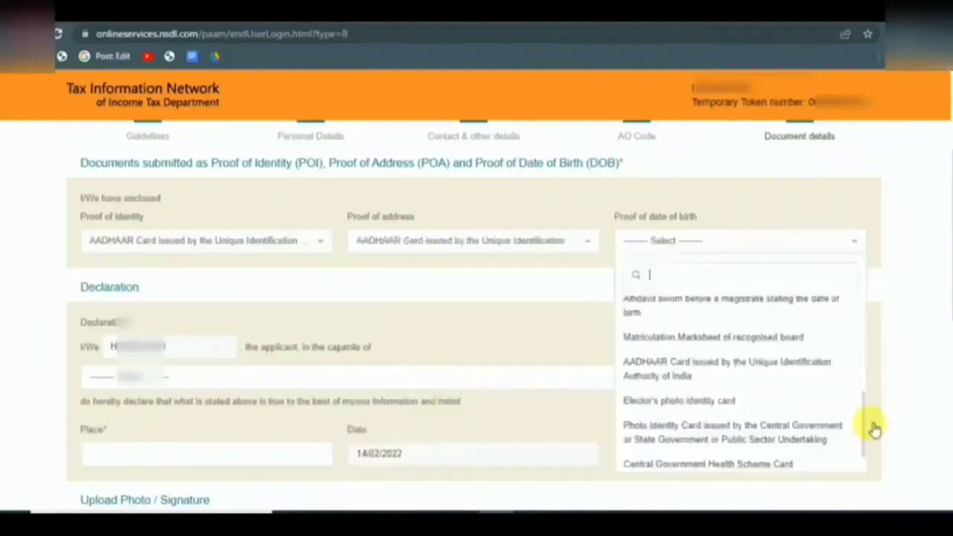
click(700, 372)
scroll(946, 171, down, 1)
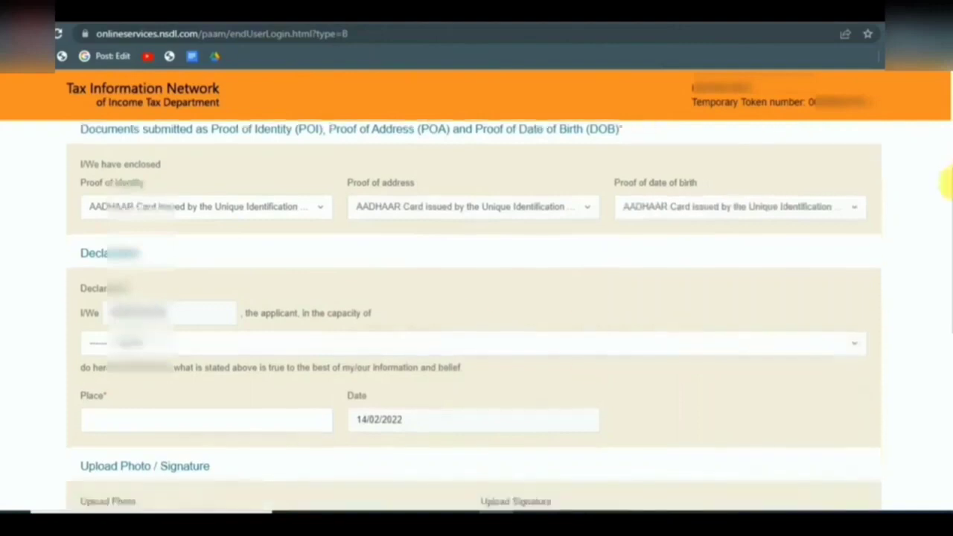
scroll(946, 186, down, 1)
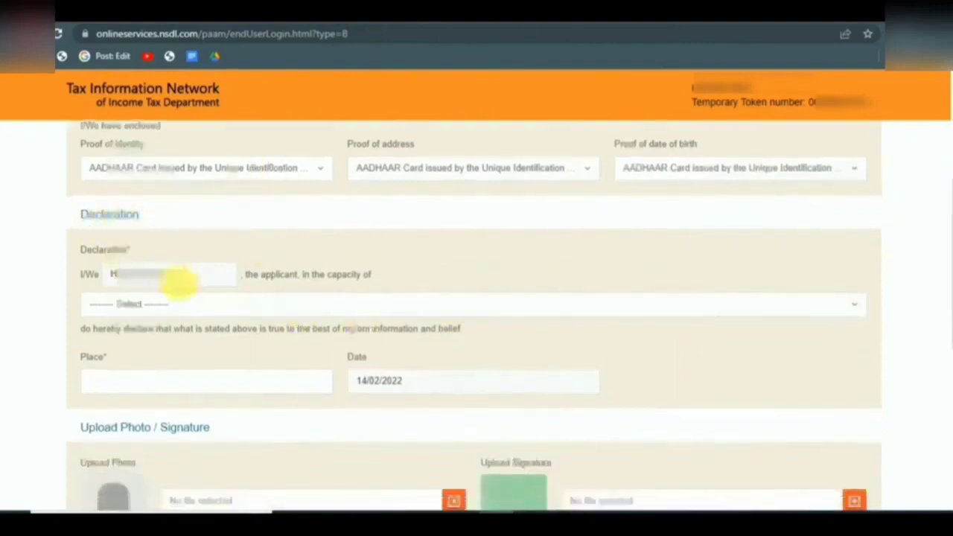
Declare the applicant as Himself/Herself, dismiss the alert, and enter KATHUA as the place.
click(185, 307)
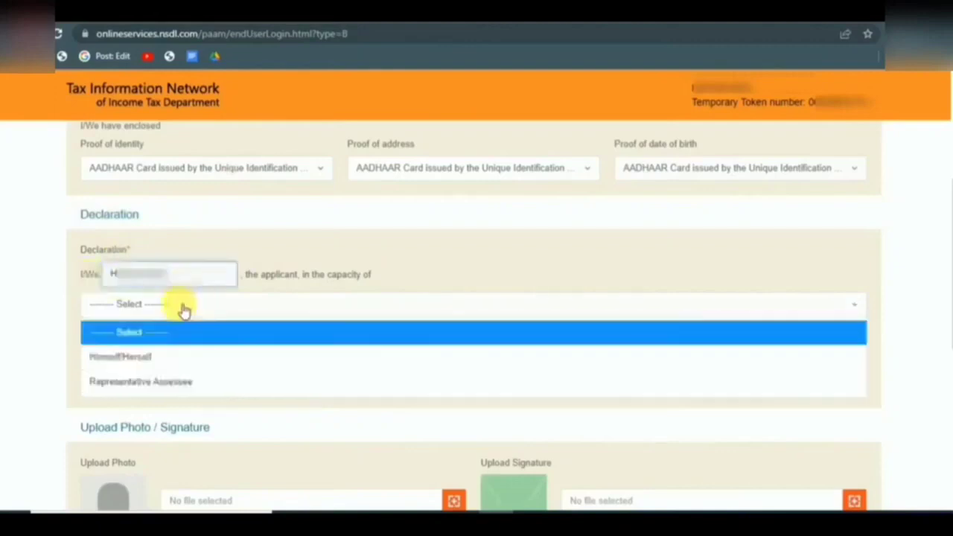
click(176, 365)
scroll(946, 287, down, 2)
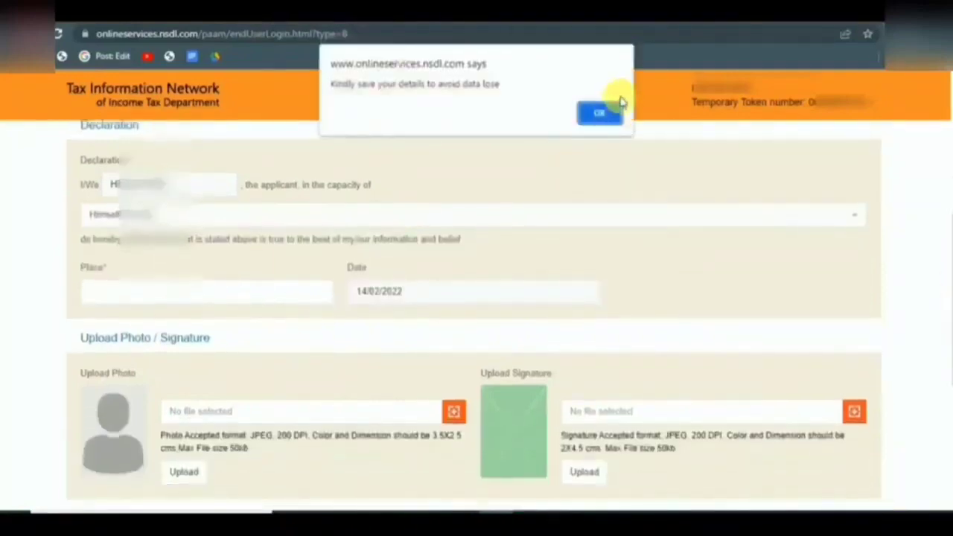
click(609, 110)
click(172, 301)
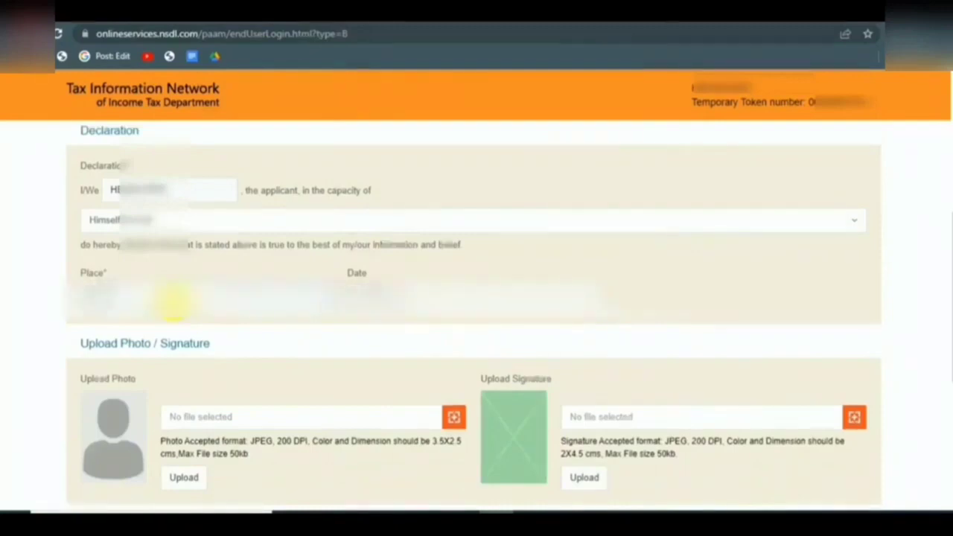
scroll(951, 328, down, 2)
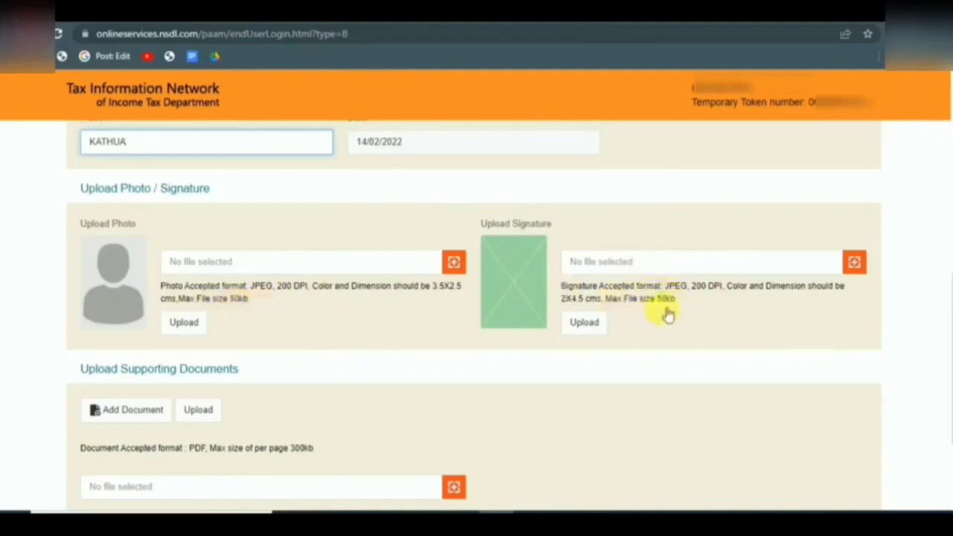
Upload the applicant's photo and signature images.
click(453, 262)
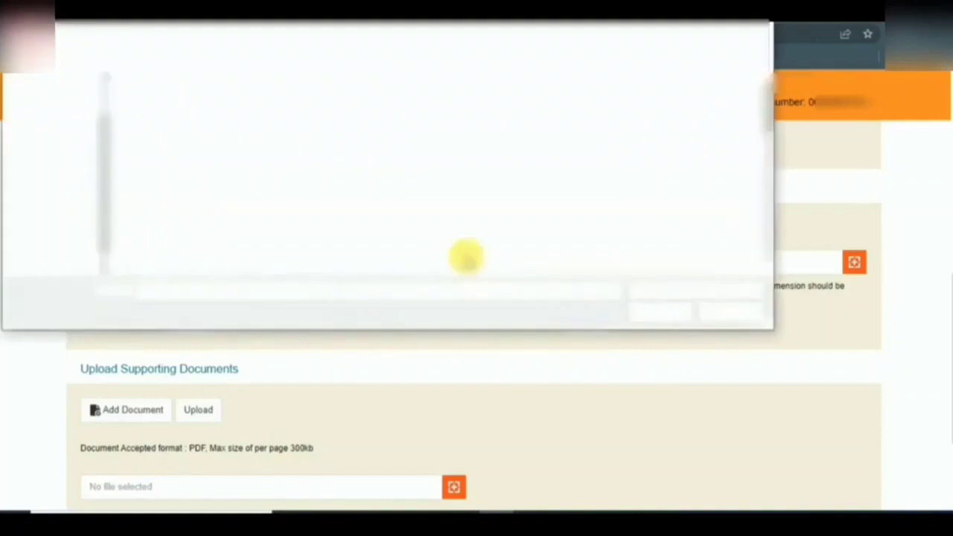
click(661, 312)
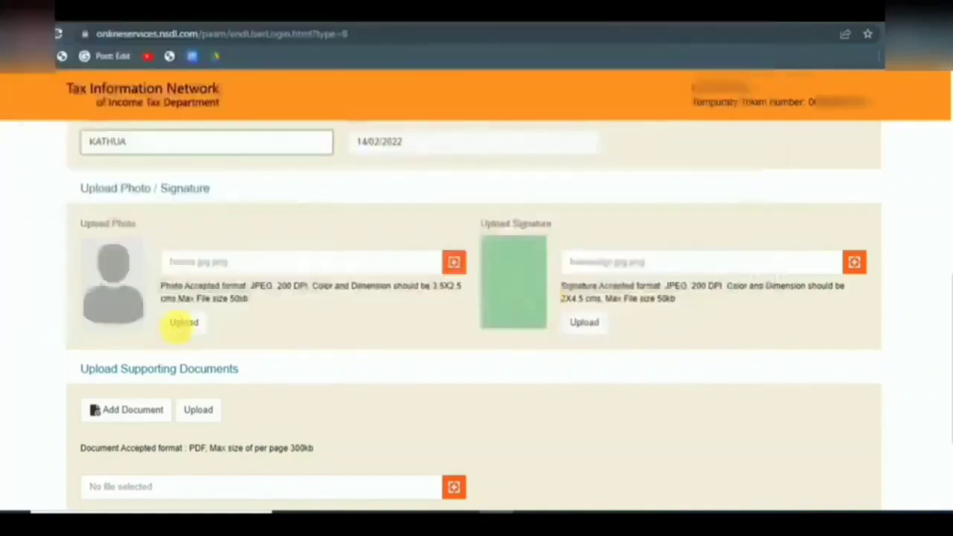
click(184, 322)
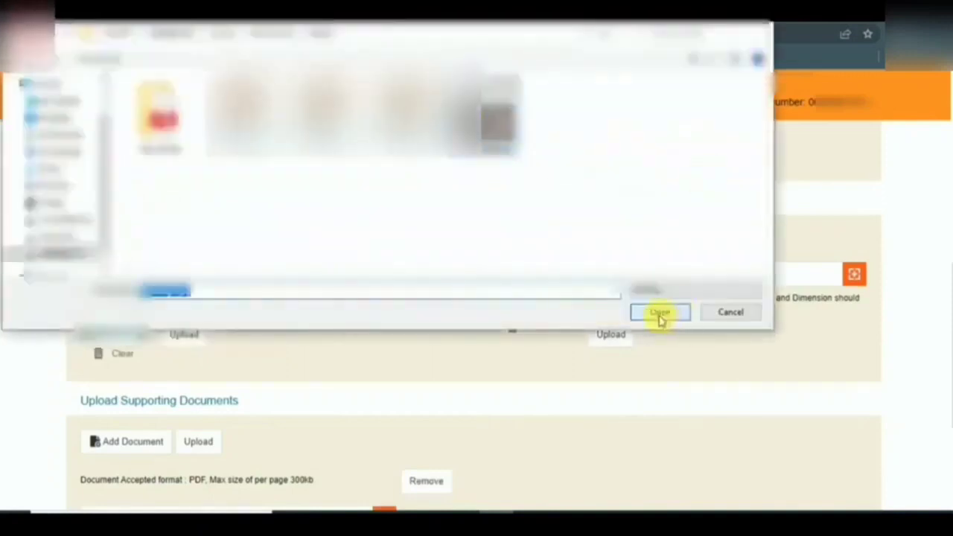
click(661, 313)
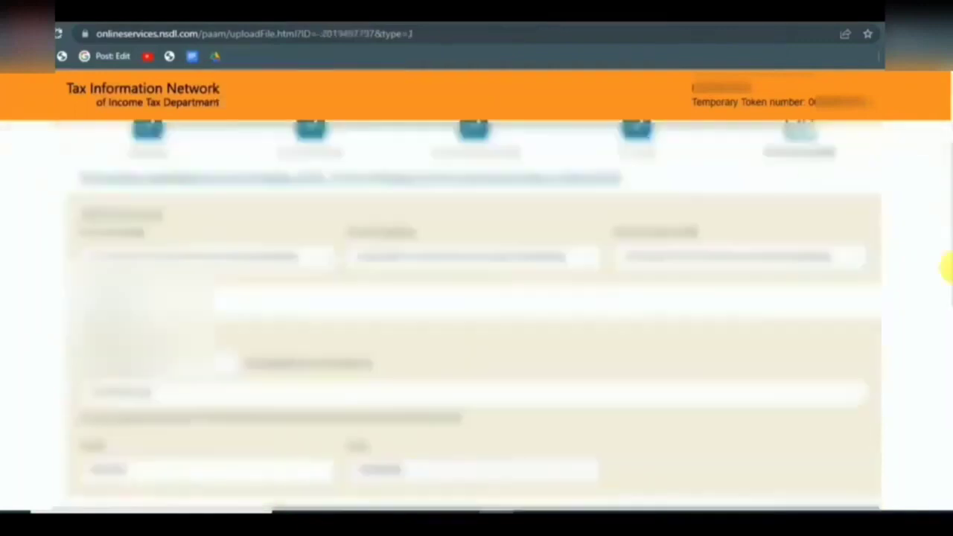
drag(946, 268, 946, 425)
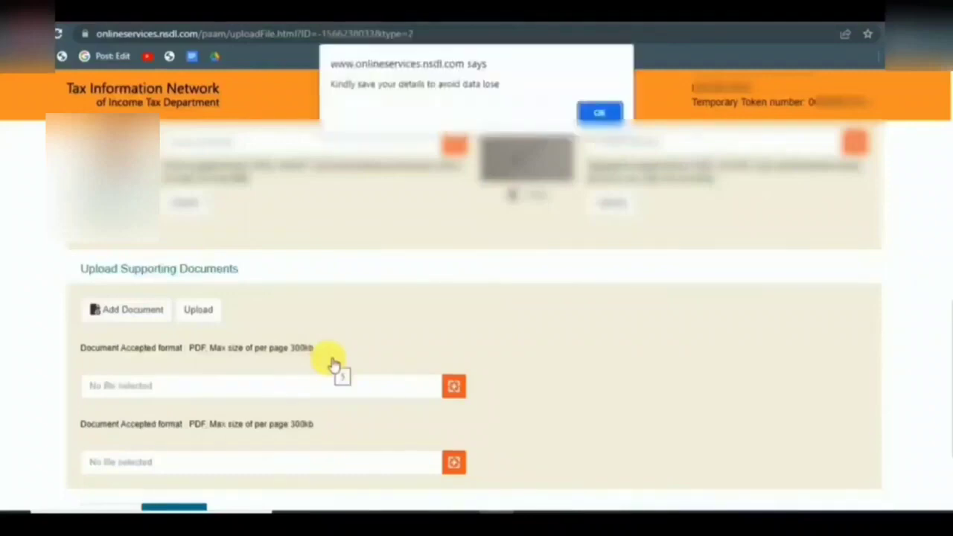
Dismiss the alert, upload the Aadhaar PDF as supporting document, and submit the form.
click(600, 112)
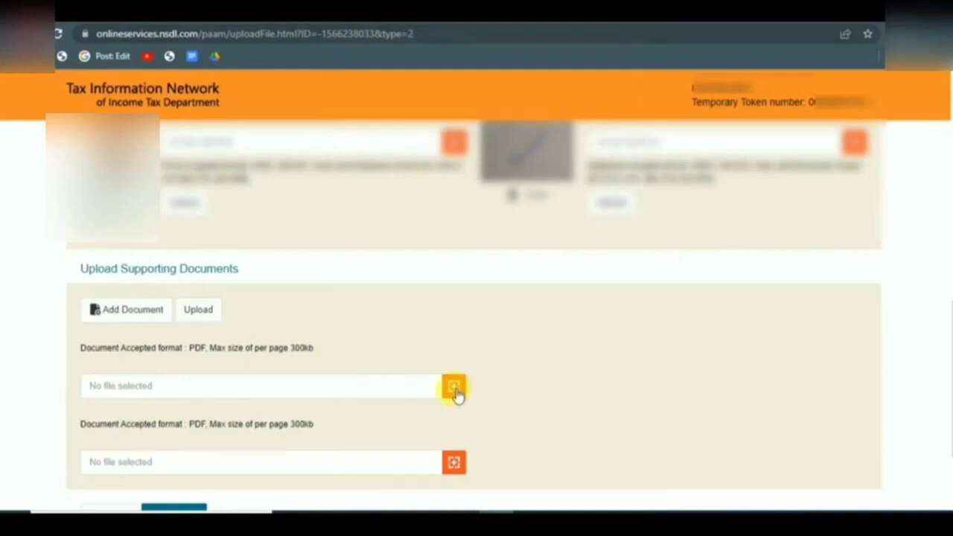
click(454, 387)
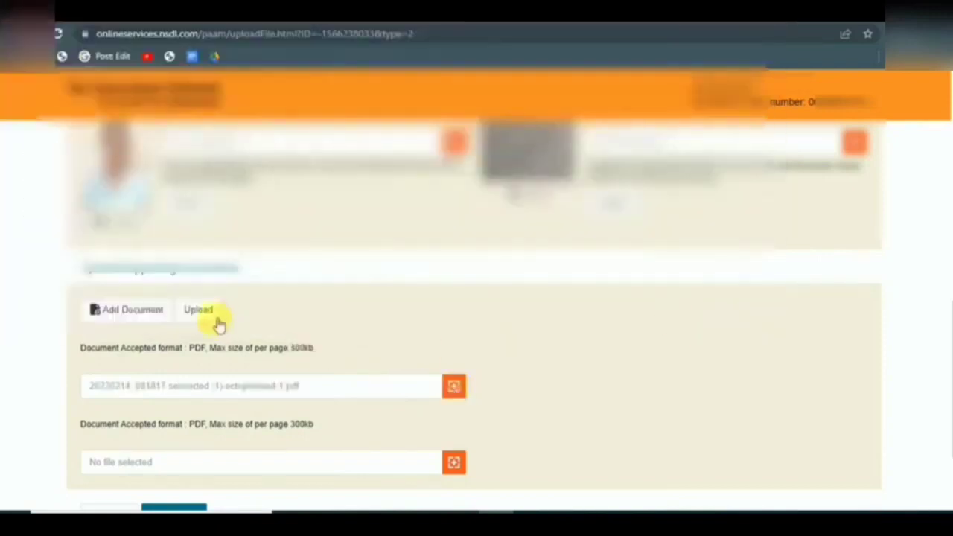
click(212, 322)
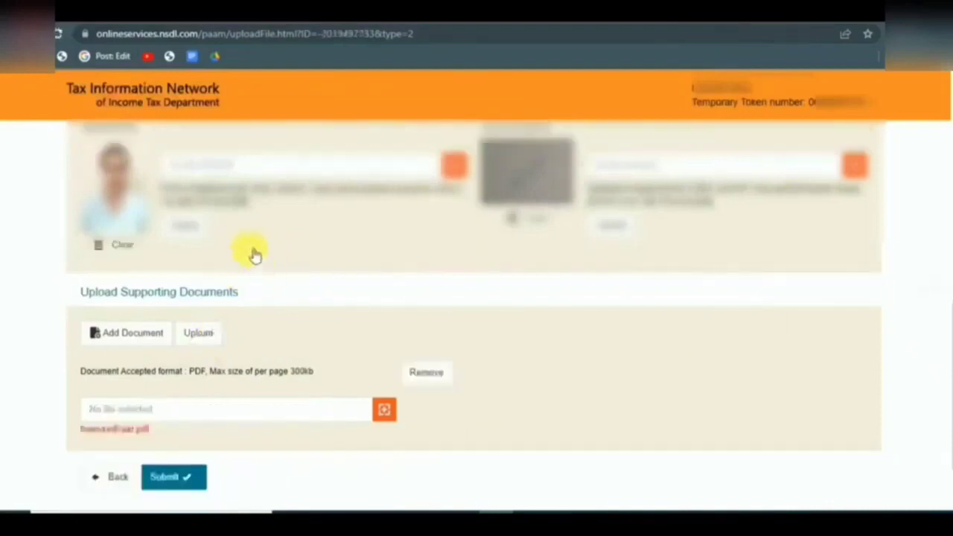
click(176, 483)
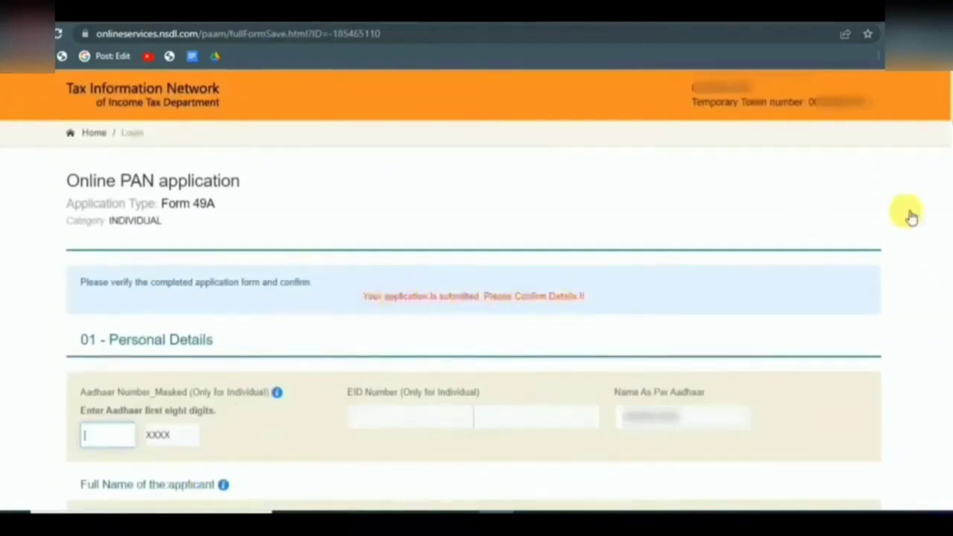
Paste the Aadhaar first eight digits into Personal Details.
scroll(945, 143, down, 2)
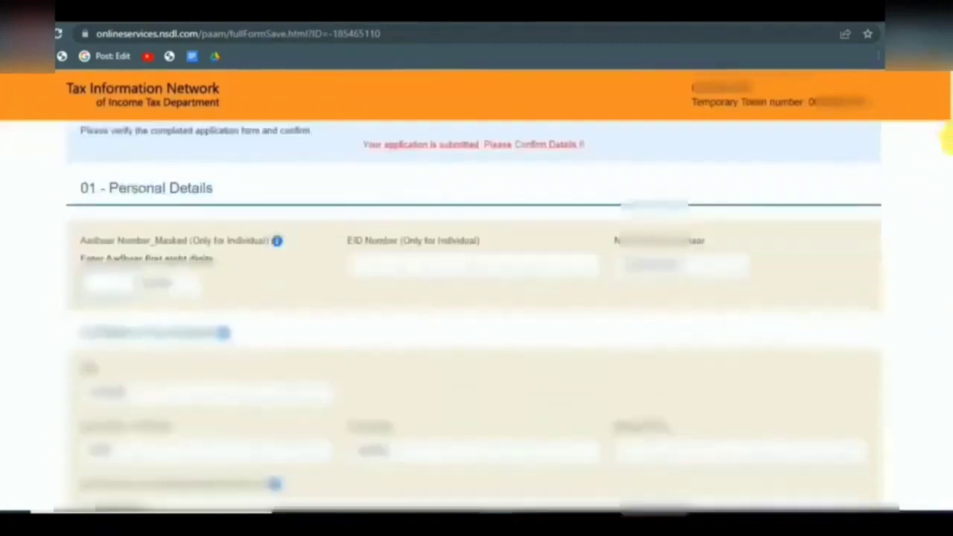
scroll(946, 141, down, 1)
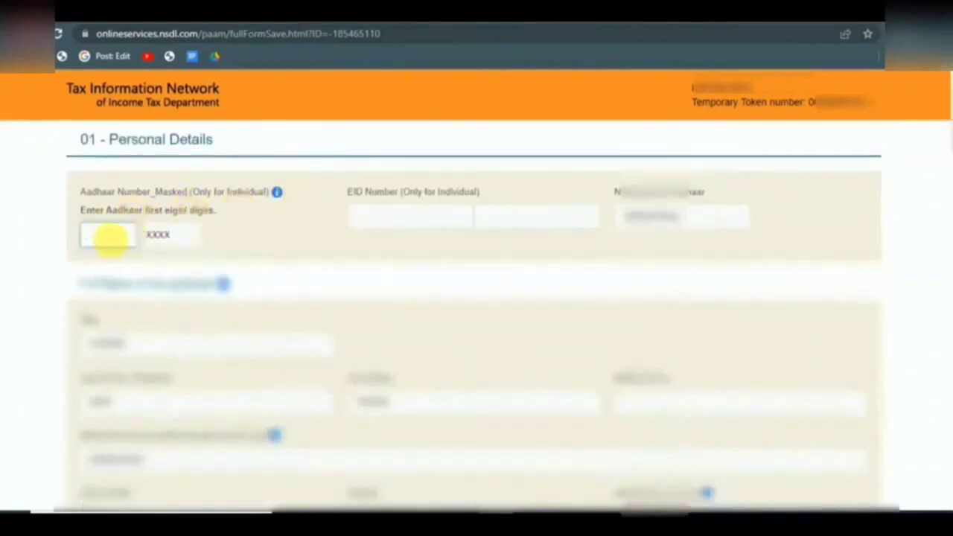
click(110, 237)
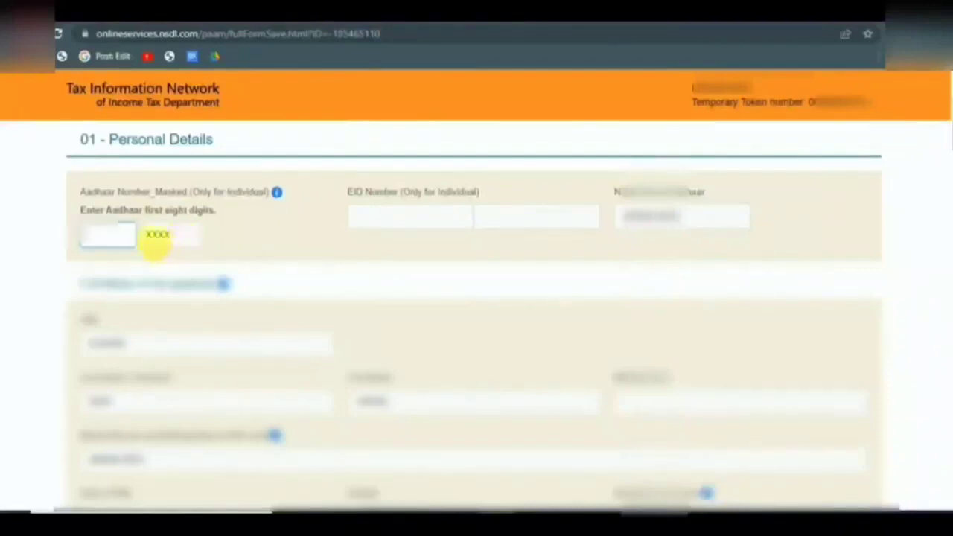
click(84, 238)
key(ctrl+v)
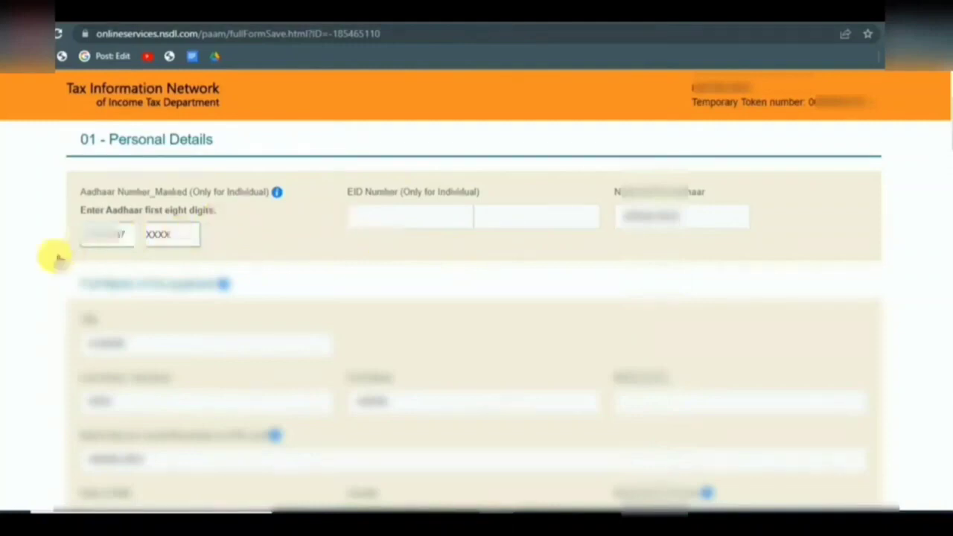
Review the completed form to the bottom and proceed to the payment page.
scroll(946, 149, down, 5)
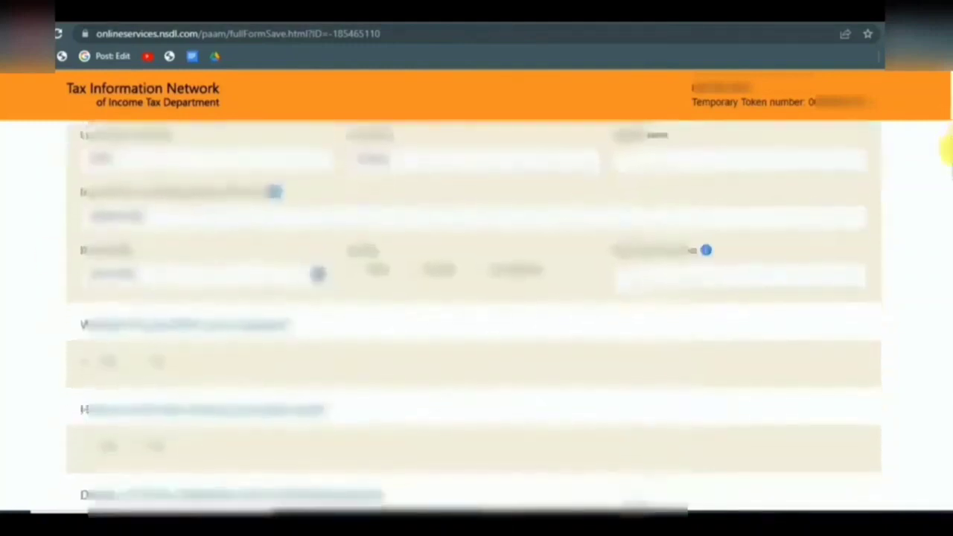
drag(947, 149, 946, 485)
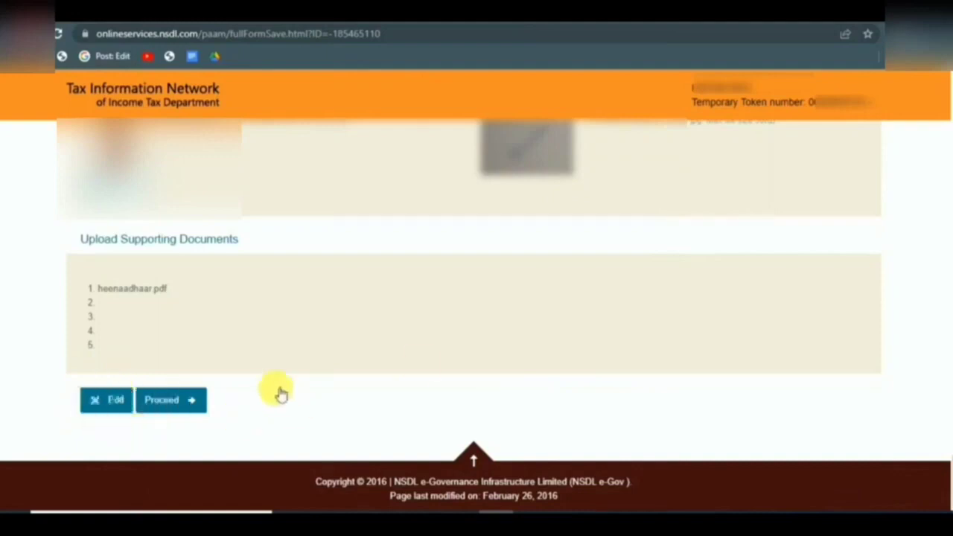
click(181, 408)
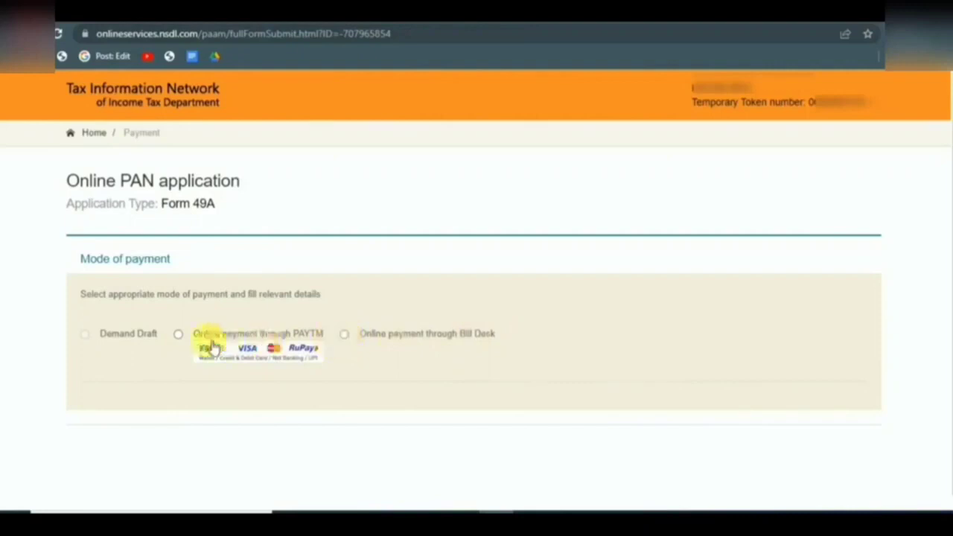
Pay the ₹106.90 fee through PAYTM online payment after agreeing to the terms of service.
click(178, 335)
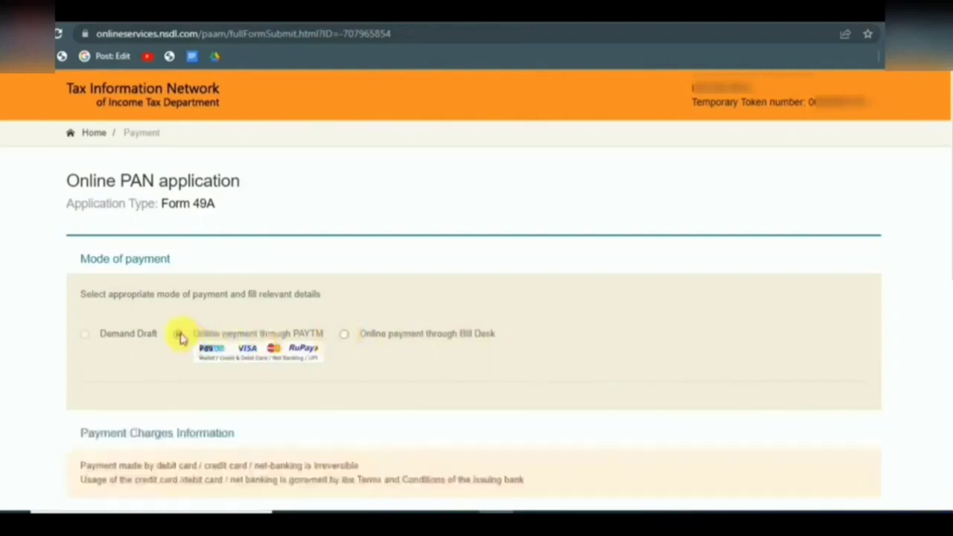
drag(946, 214, 945, 353)
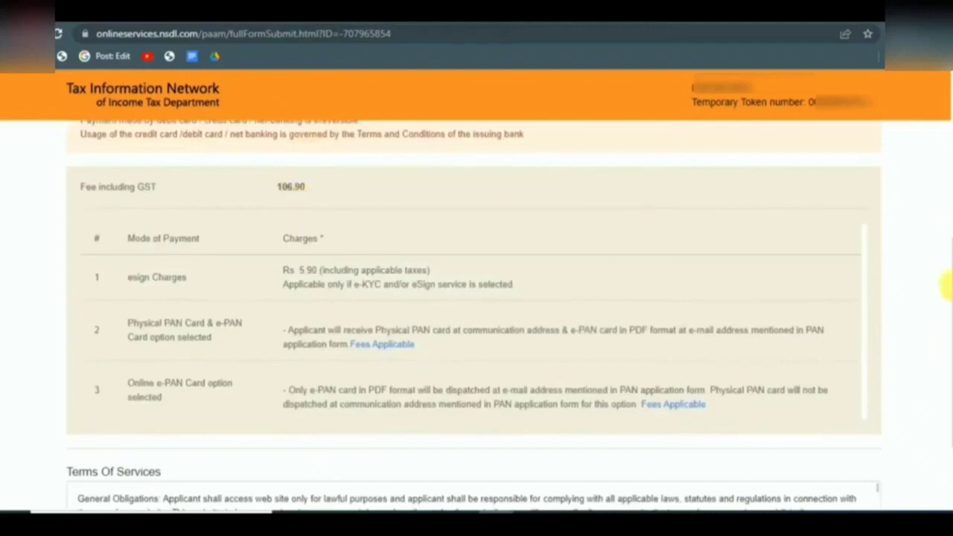
drag(945, 285, 946, 370)
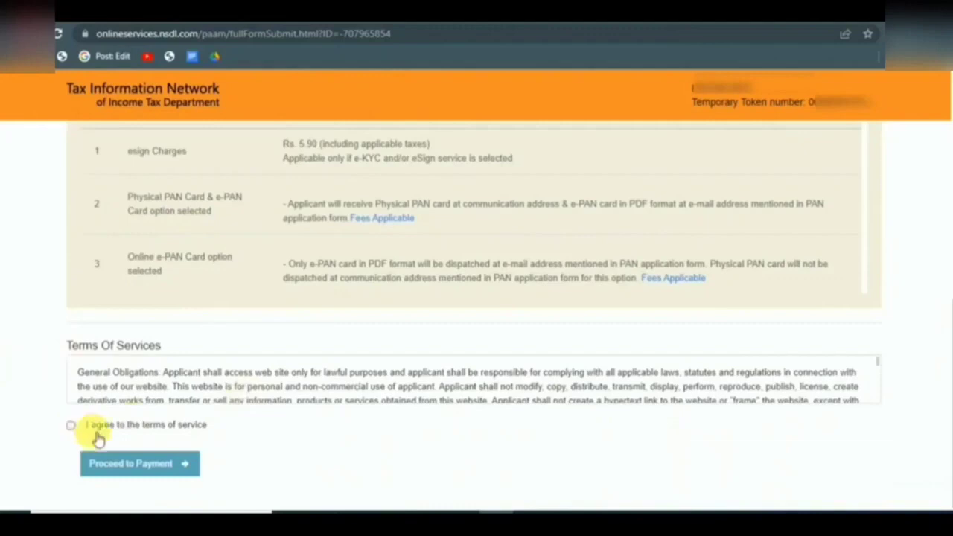
click(71, 426)
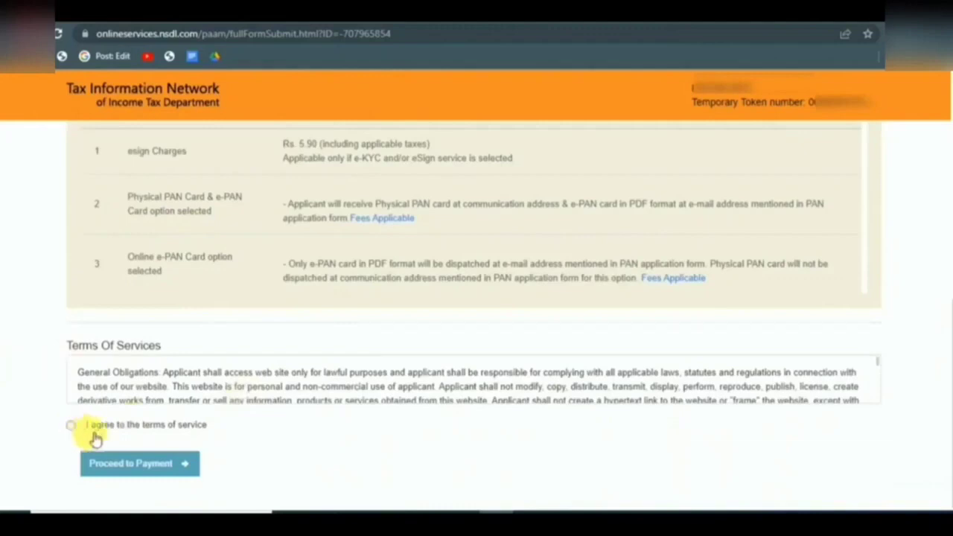
click(140, 464)
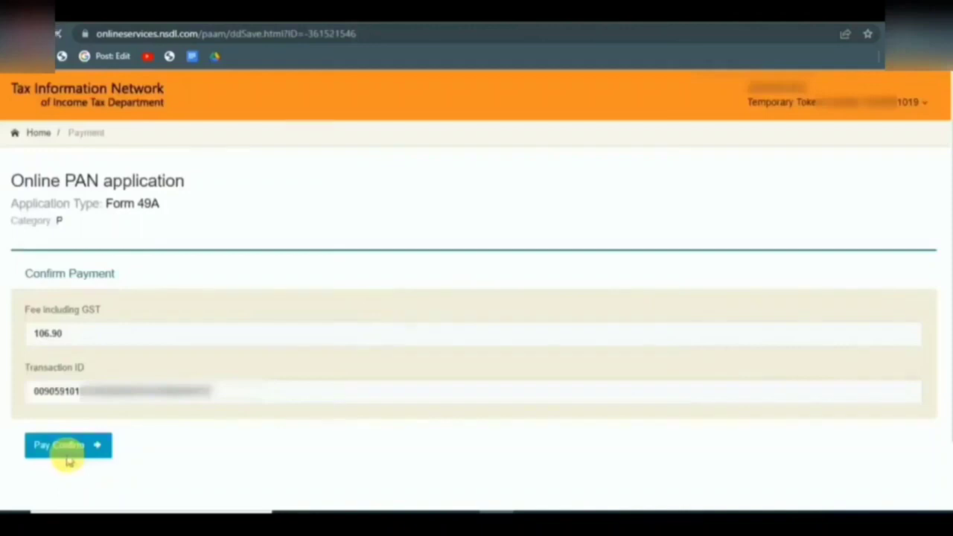
click(67, 455)
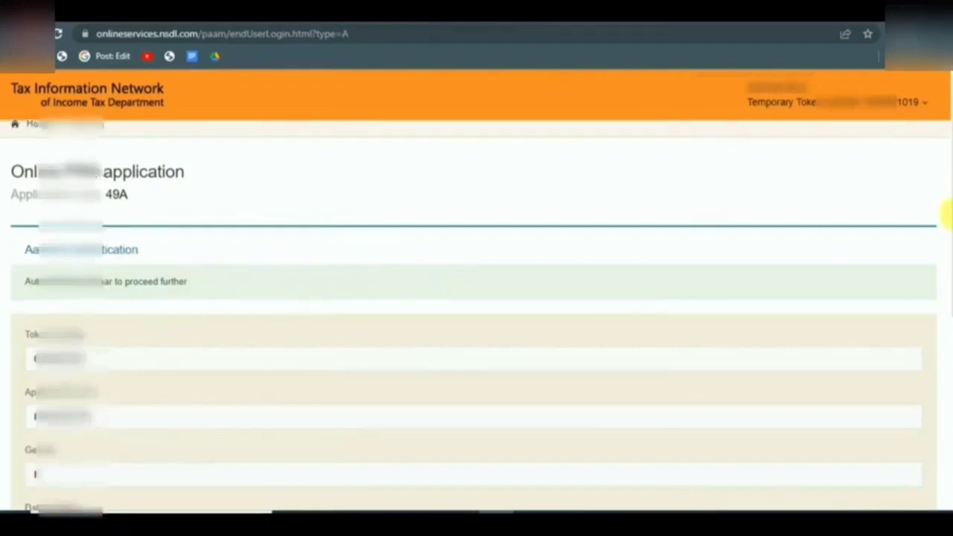
Give consent for Aadhaar-based e-signing and start Aadhaar authentication.
scroll(946, 325, down, 3)
scroll(946, 325, down, 1)
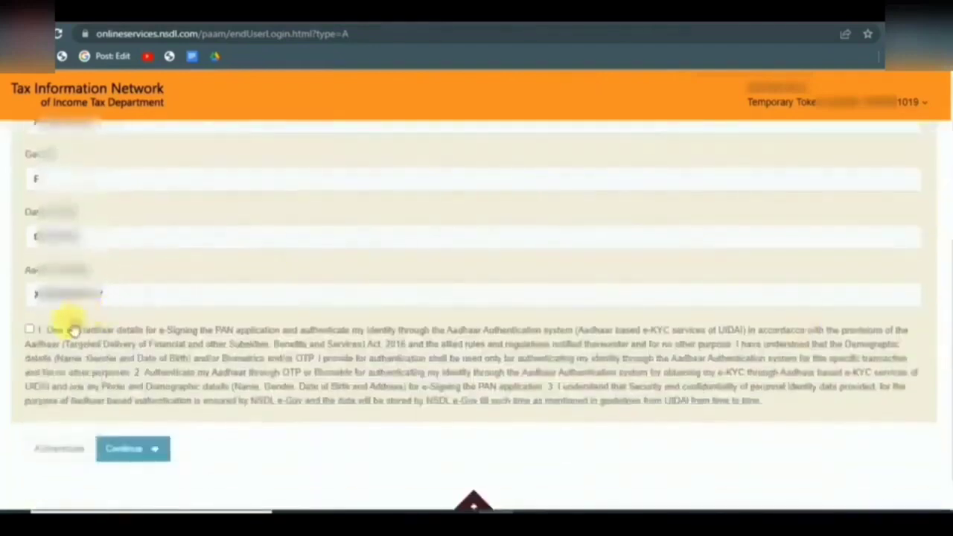
click(29, 330)
click(61, 450)
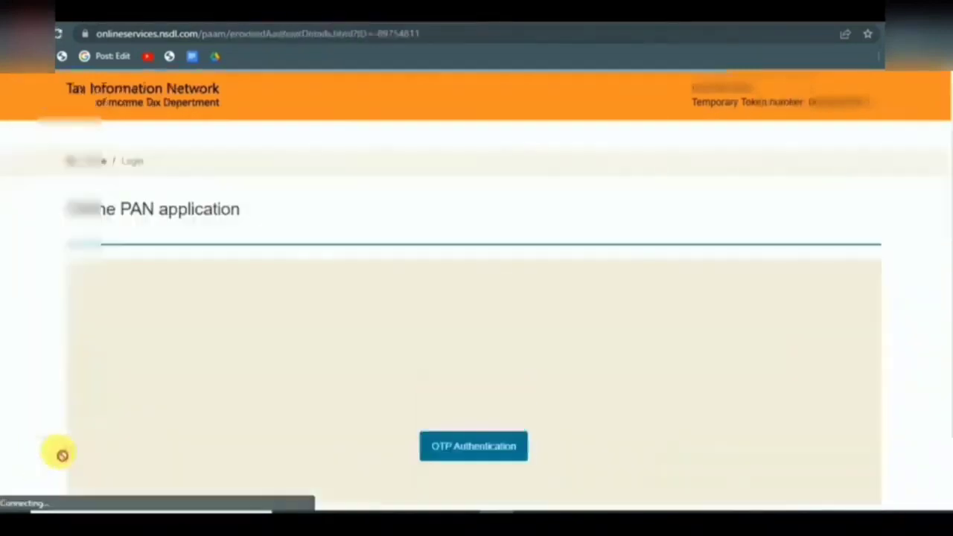
Verify via OTP Authentication with the received code, then continue with eSign.
click(480, 445)
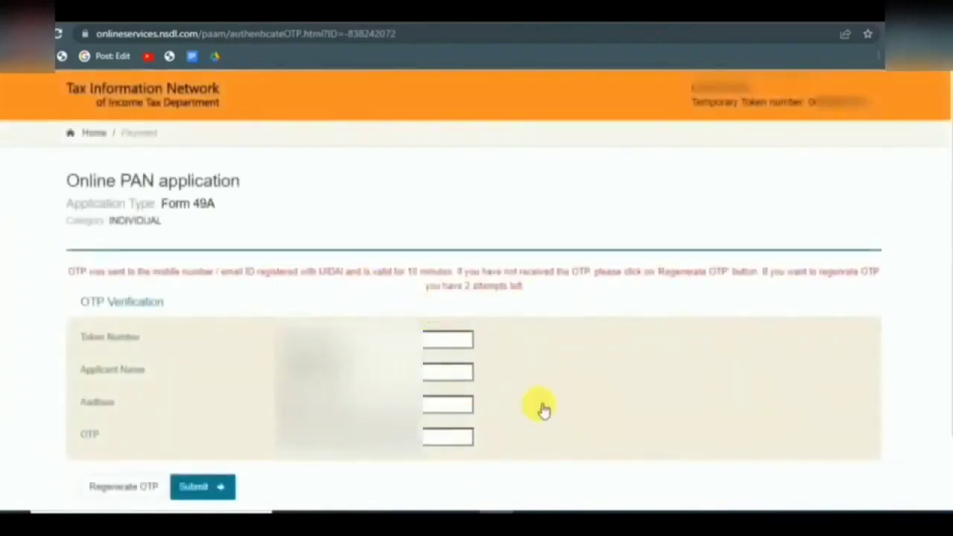
scroll(542, 409, down, 2)
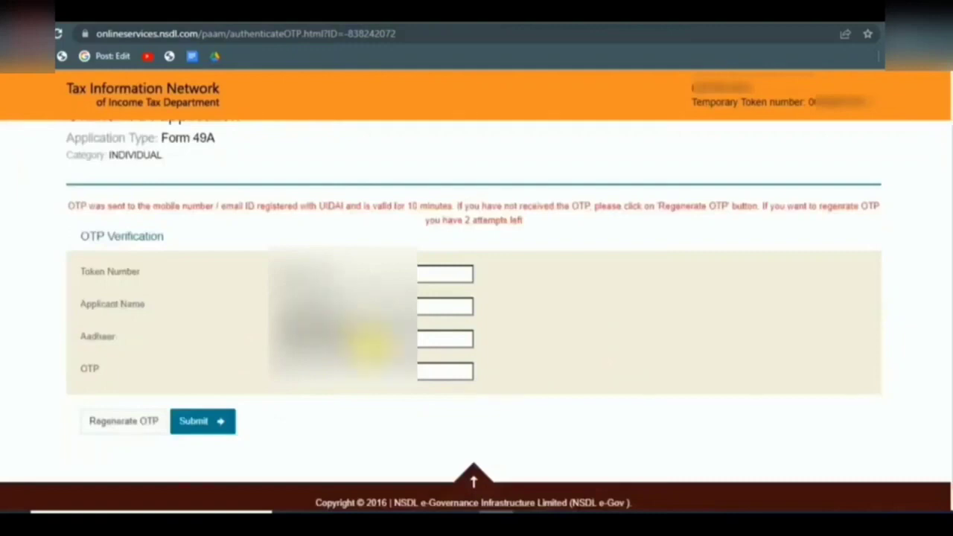
click(328, 371)
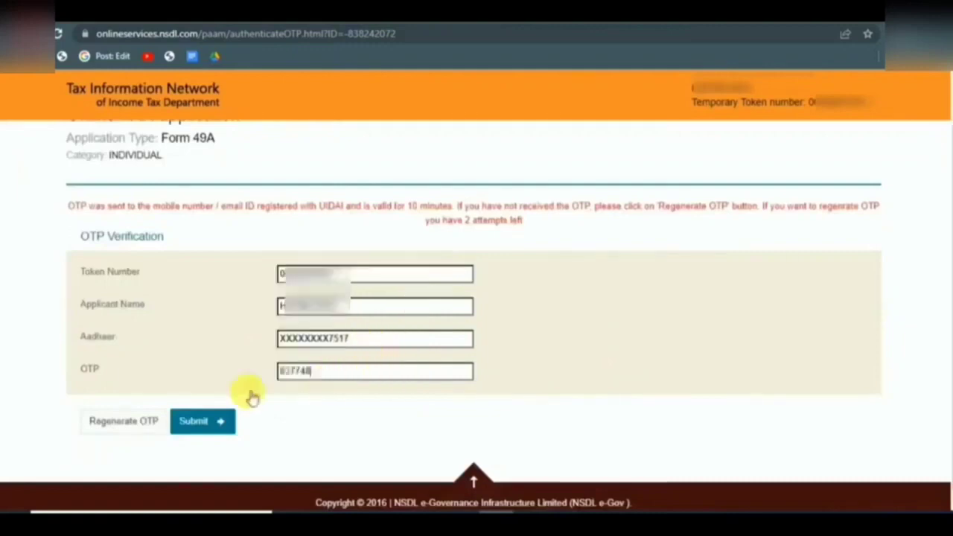
click(198, 435)
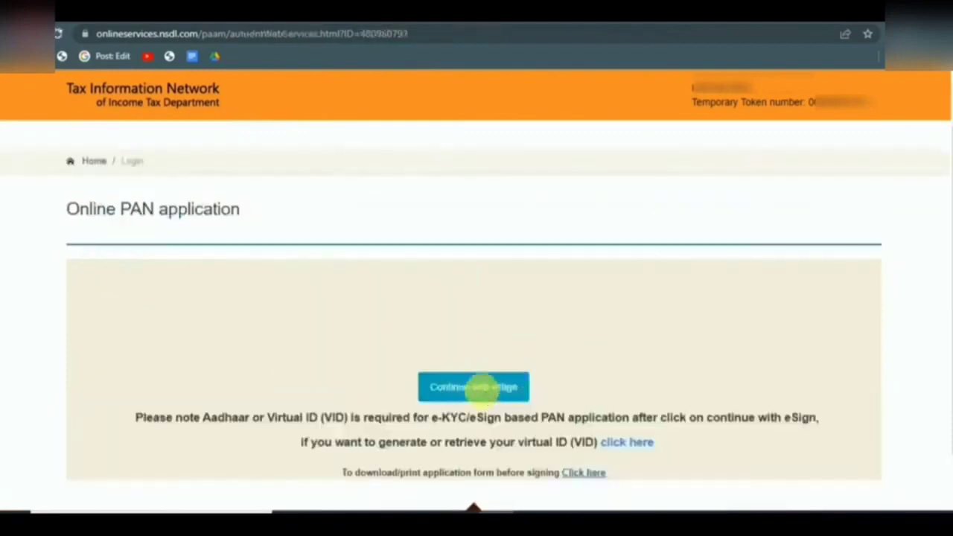
click(482, 395)
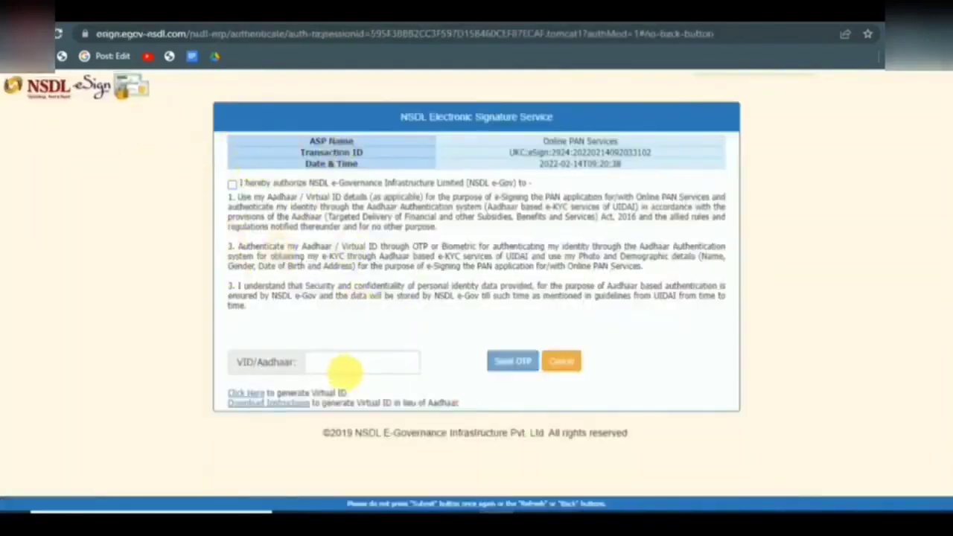
Enter the Aadhaar/VID number, authorize NSDL e-Gov to e-sign, and request the e-Sign OTP.
click(353, 365)
text(72)
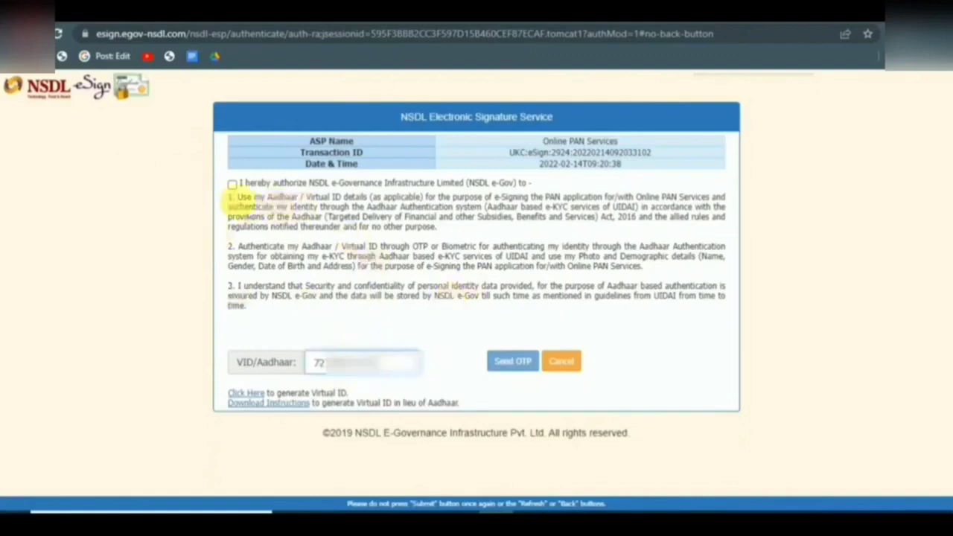
click(233, 185)
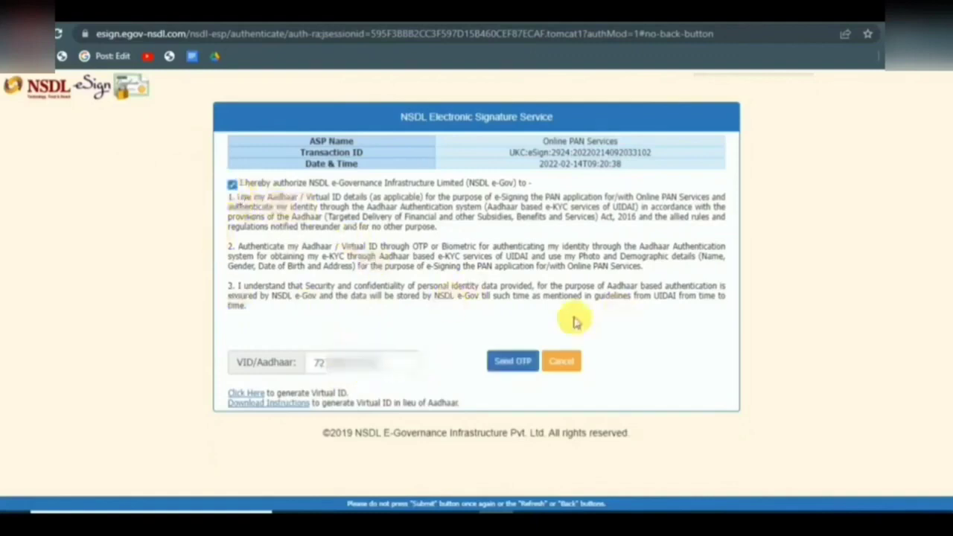
click(514, 363)
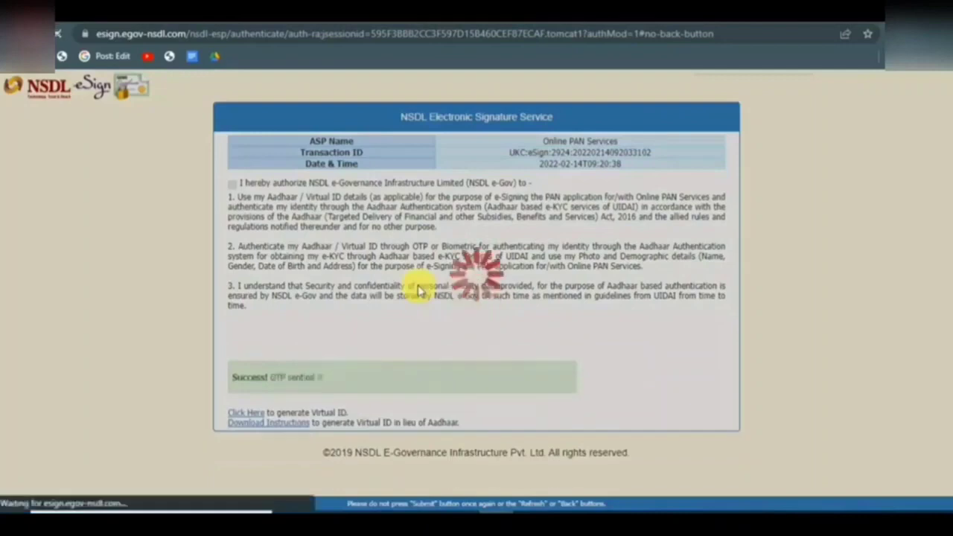
scroll(498, 257, down, 3)
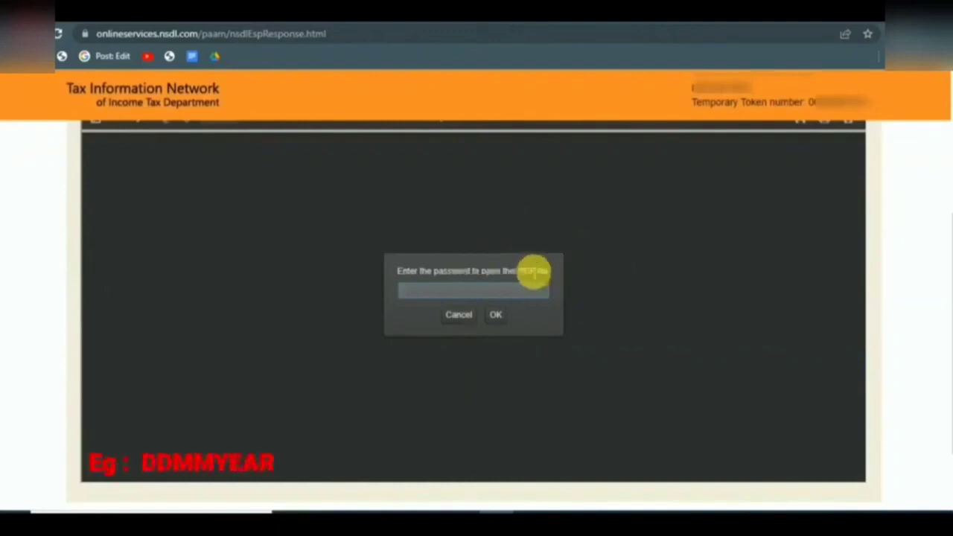
Unlock the signed acknowledgment PDF with the date-of-birth password and scroll through its three pages.
scroll(534, 273, up, 1)
text(********)
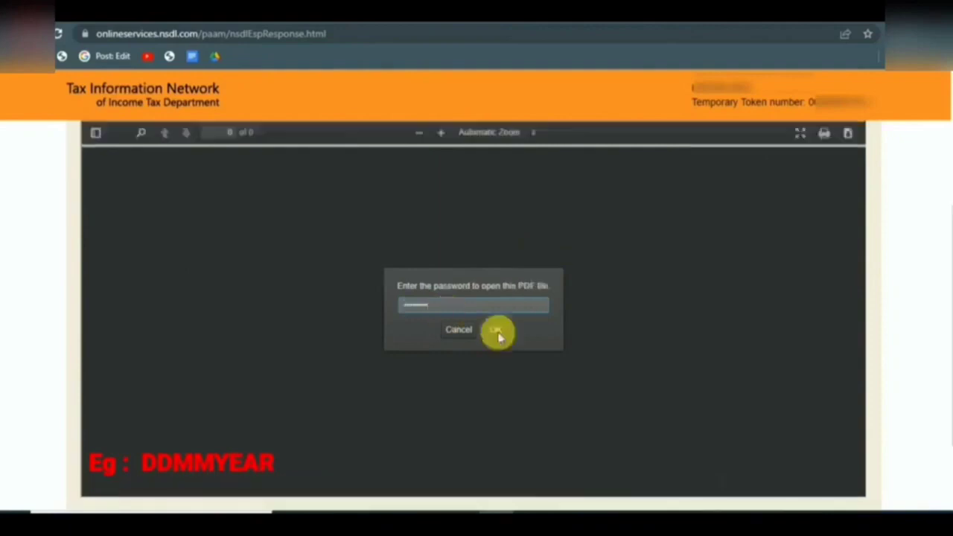
click(496, 331)
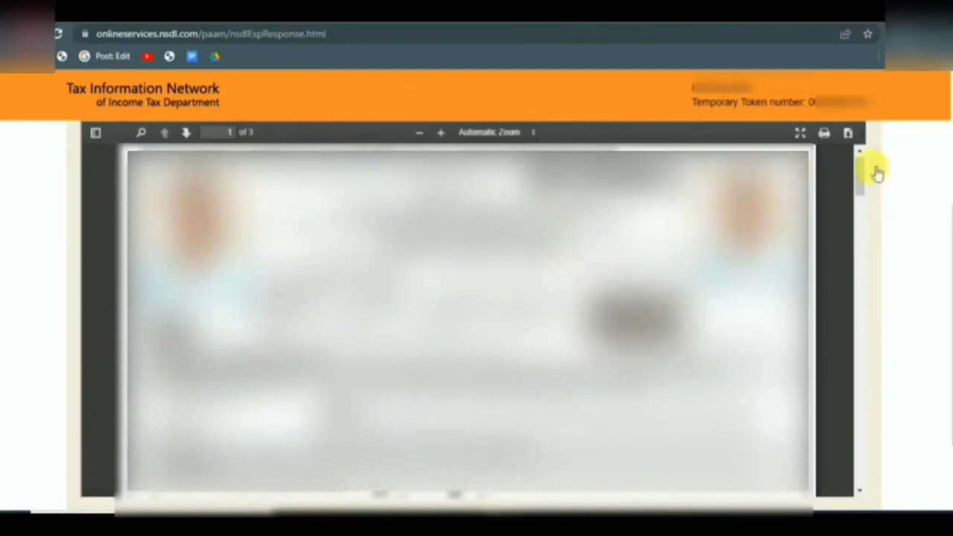
drag(861, 174, 857, 262)
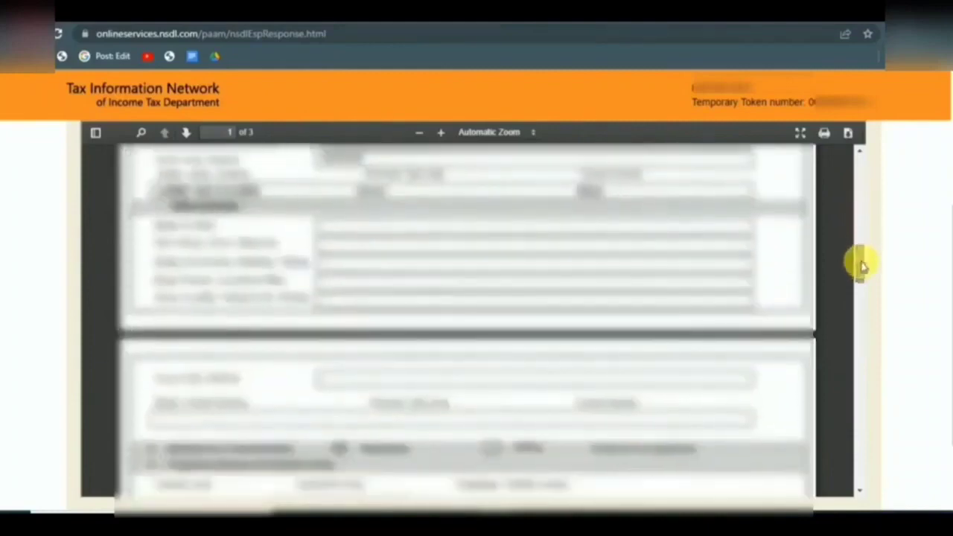
scroll(657, 288, down, 3)
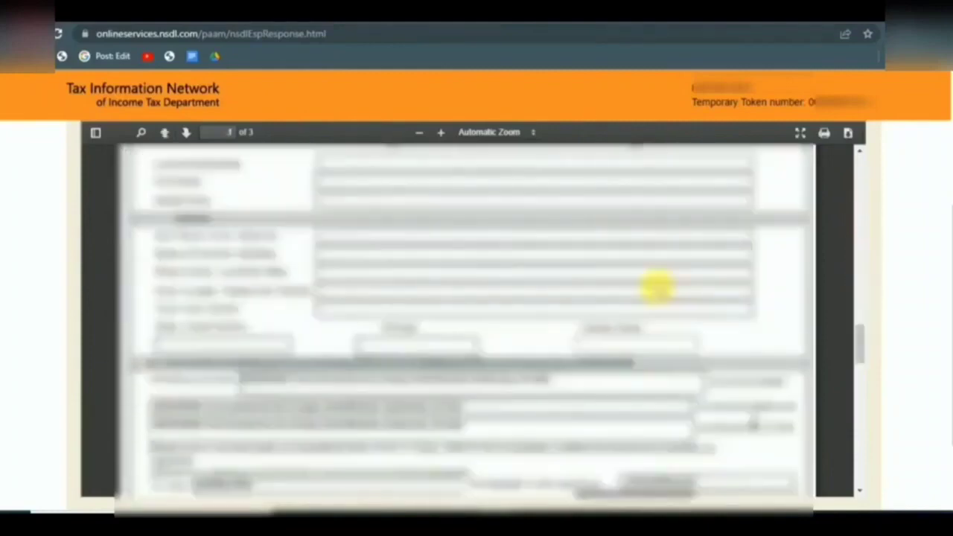